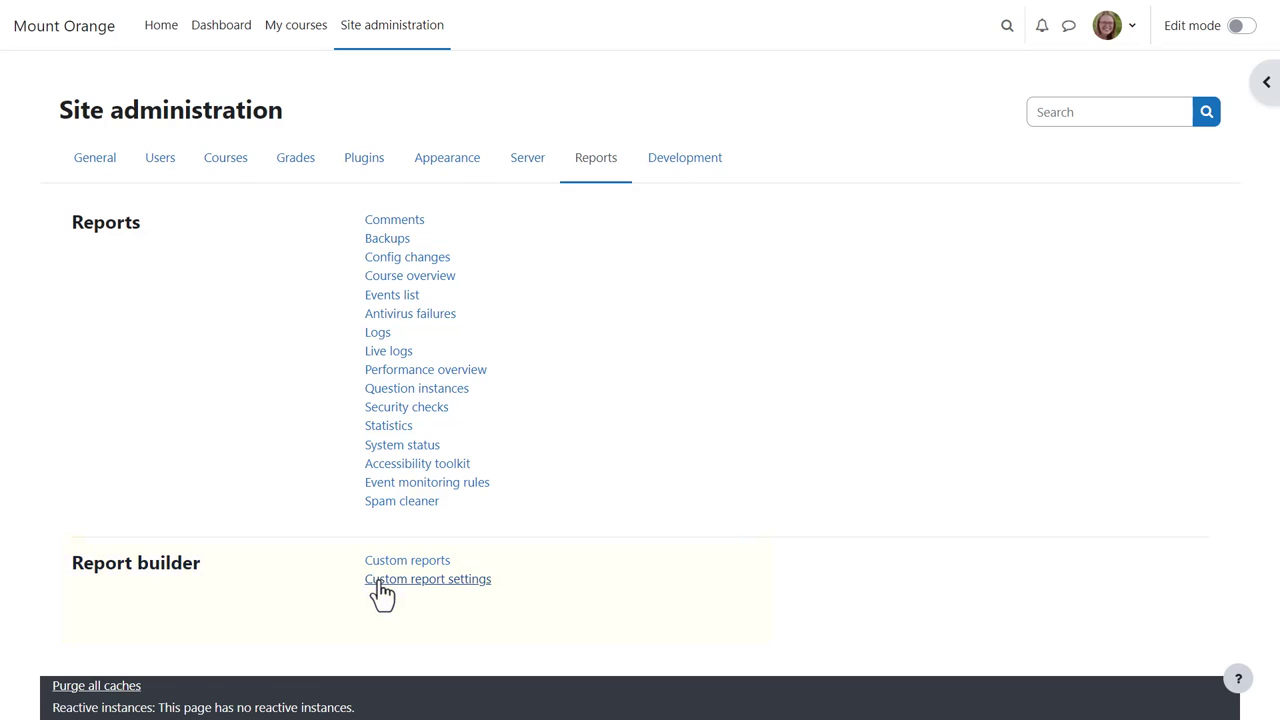
Step: Open Custom reports under Site administration > Reports > Report builder
click(380, 581)
click(437, 562)
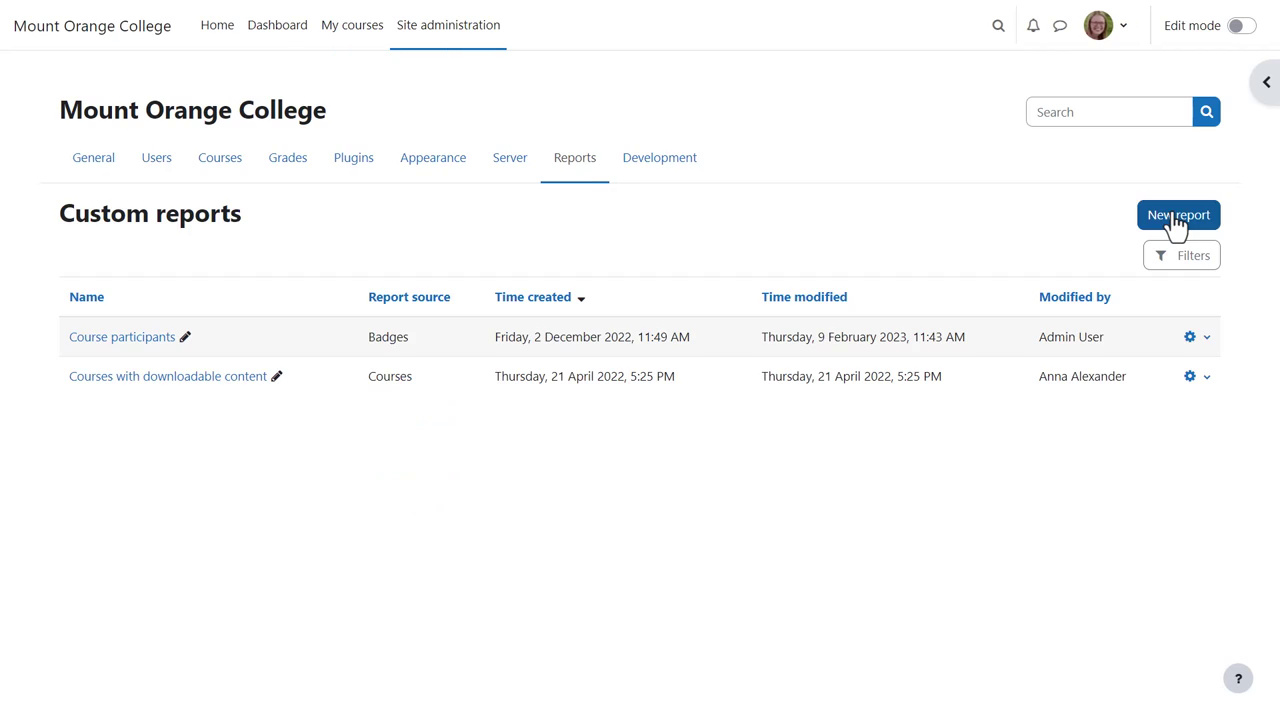
Step: Start a report named 'Badges ranked by user' from the Badges source with Include default setup unchecked
click(1175, 222)
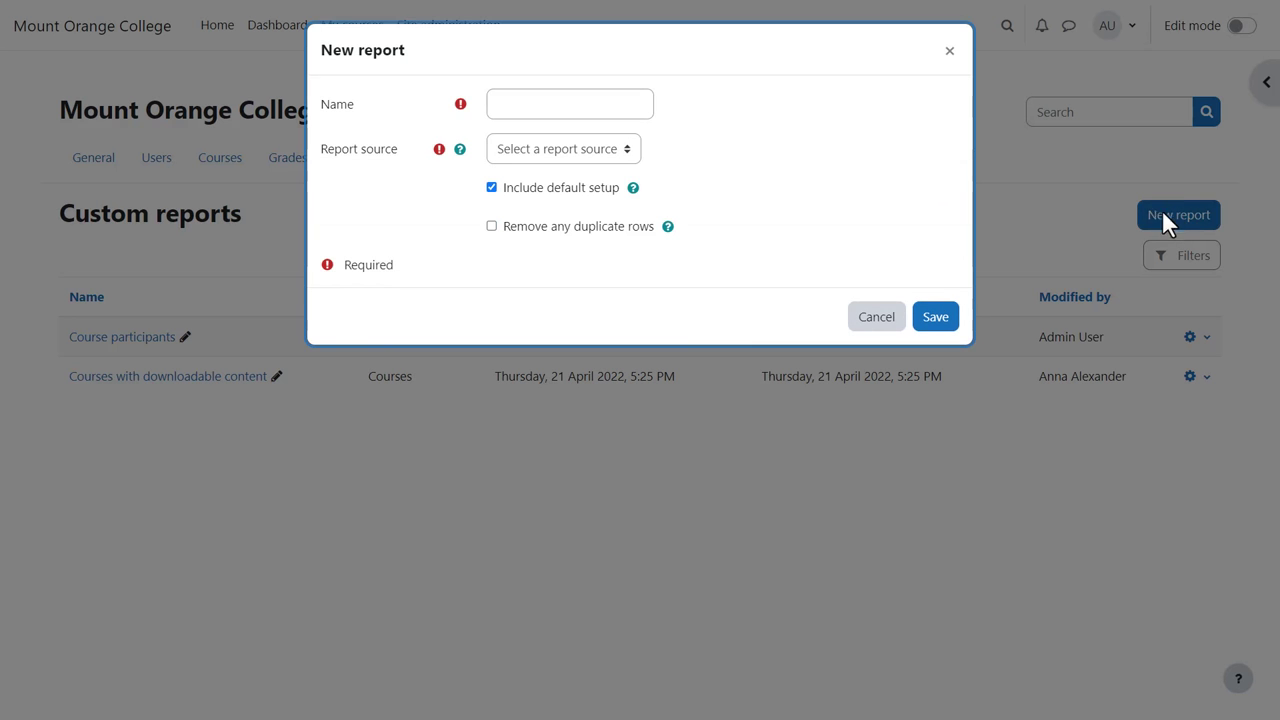
click(610, 108)
text(Badges ranked b)
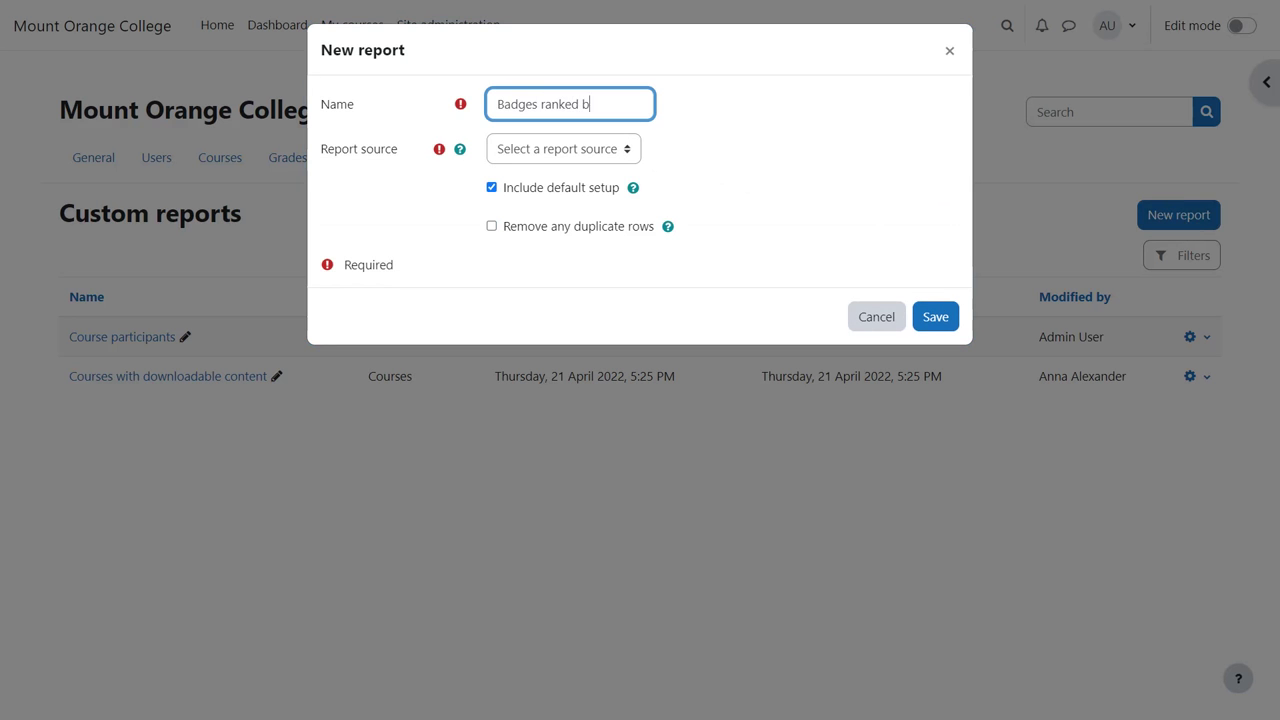
text(y user)
click(621, 153)
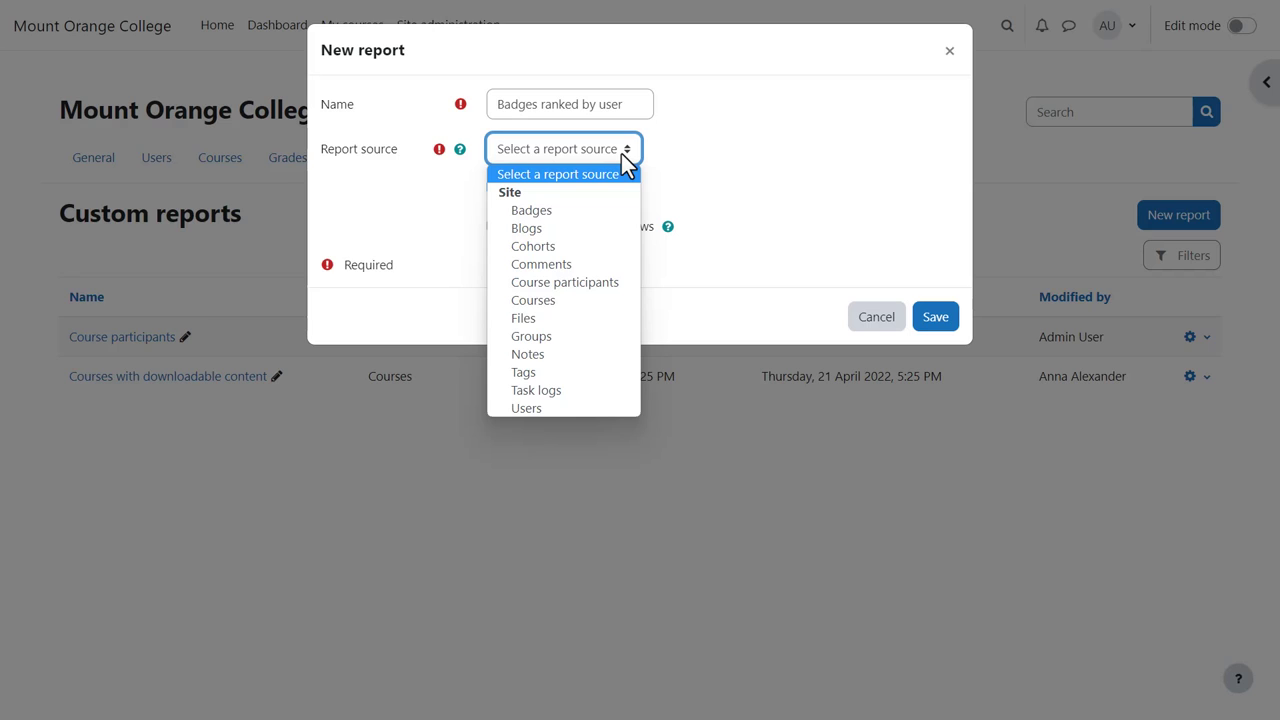
click(595, 210)
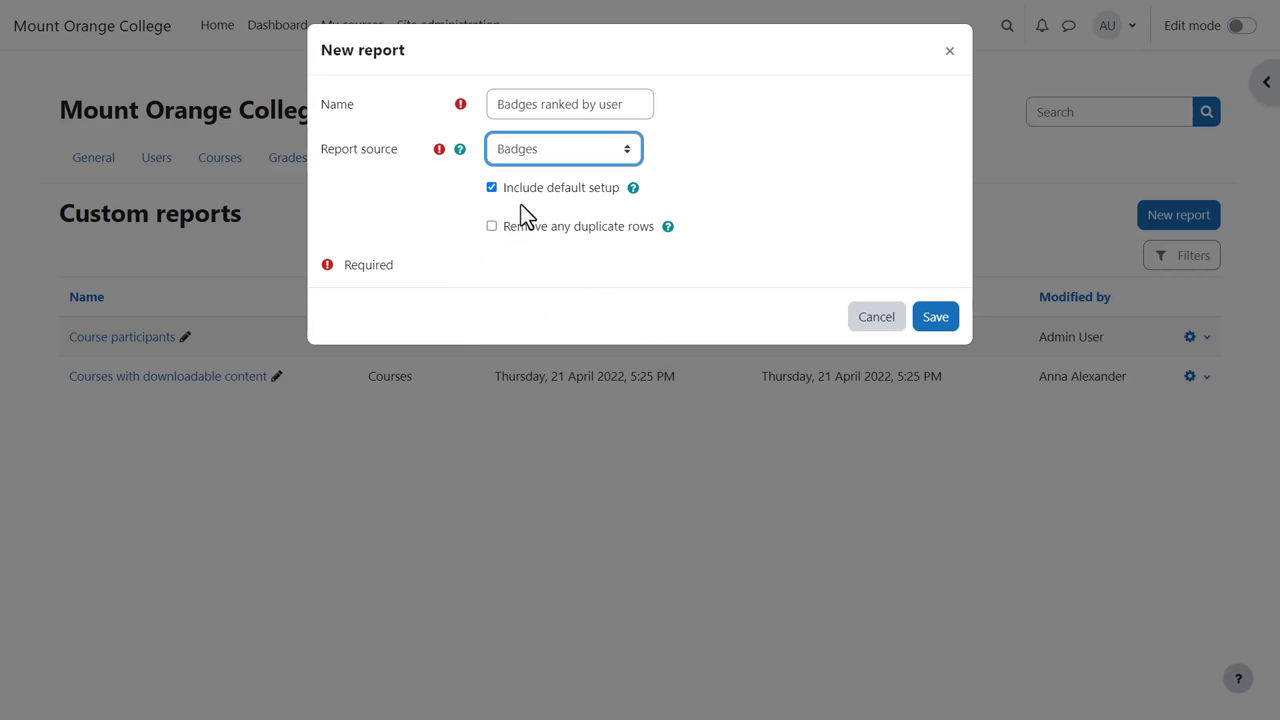
click(493, 189)
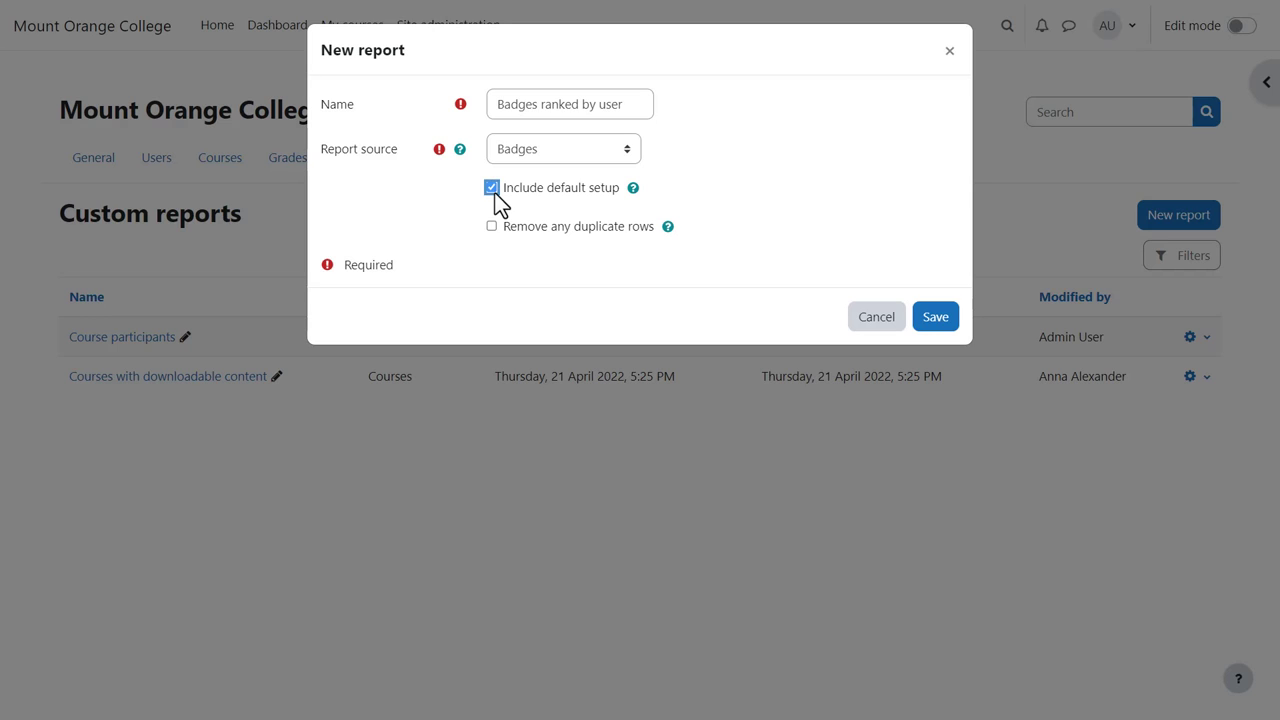
click(493, 190)
Step: Save the new report and add two badge Name columns, Image, and Full name with picture
click(935, 318)
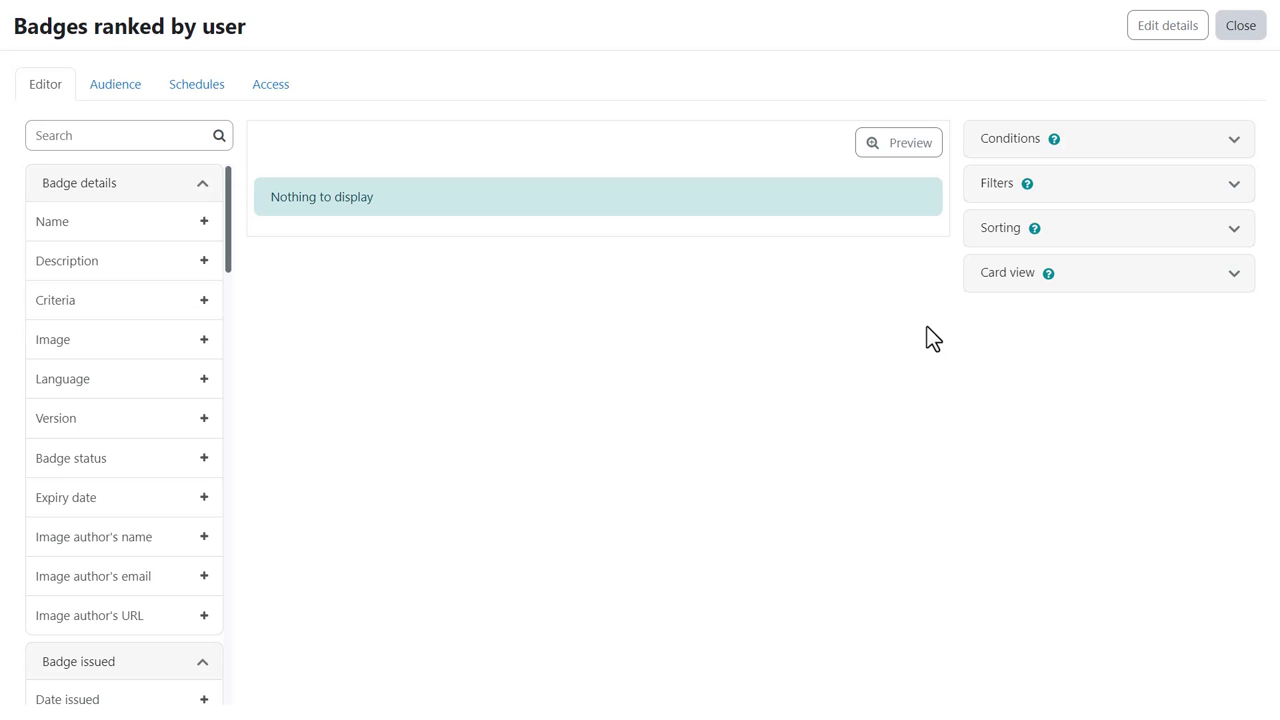
click(50, 226)
click(50, 226)
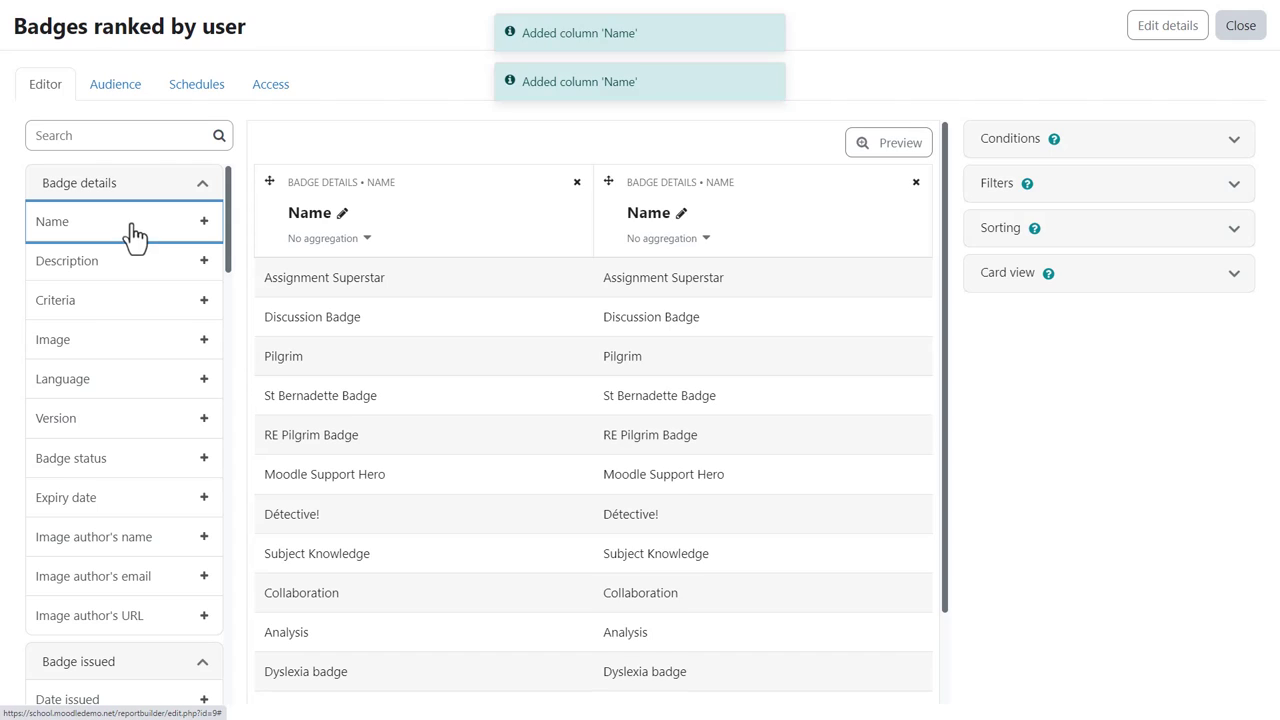
click(113, 352)
scroll(100, 370, down, 5)
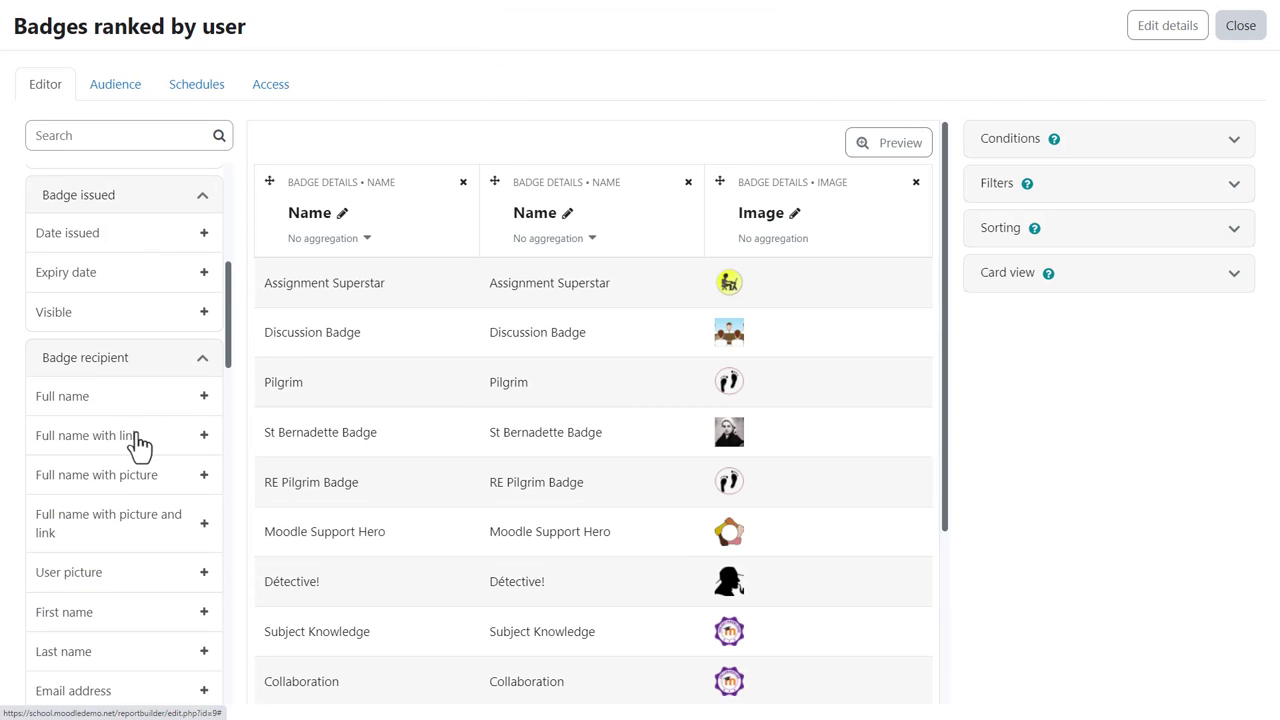
click(148, 476)
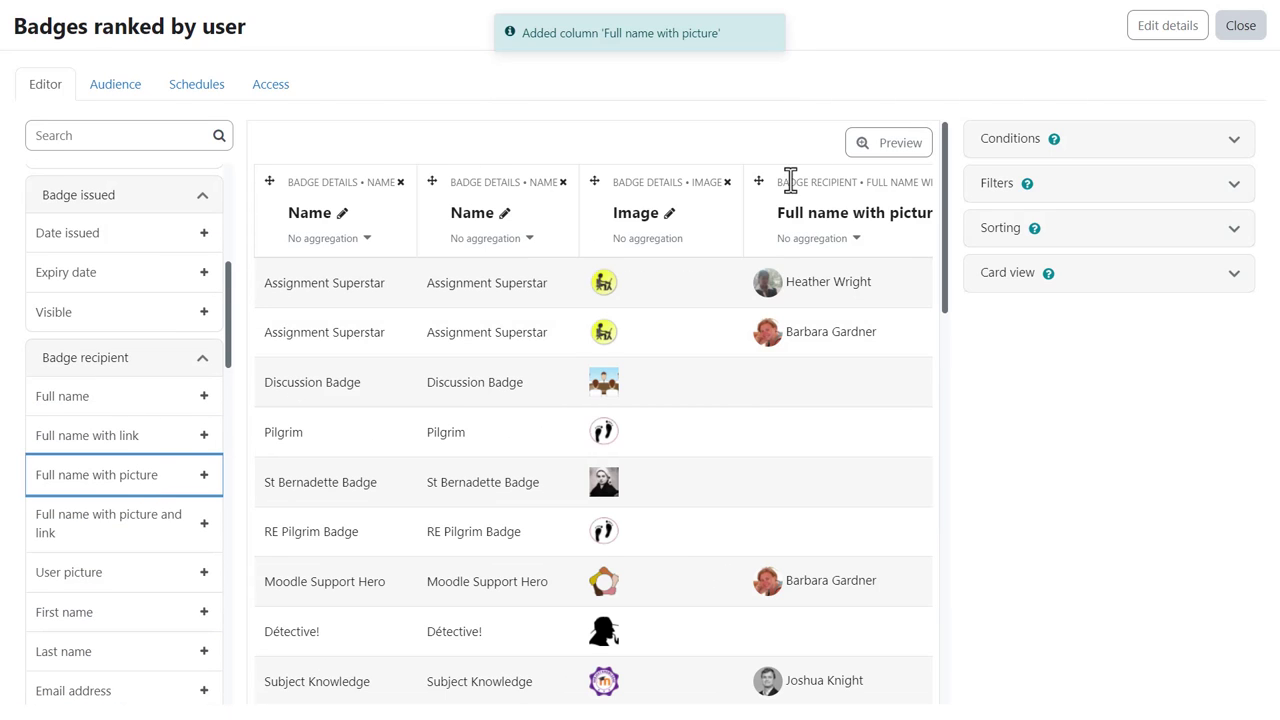
Step: Move Full name with picture to the front and delete the Image column
drag(758, 181, 270, 181)
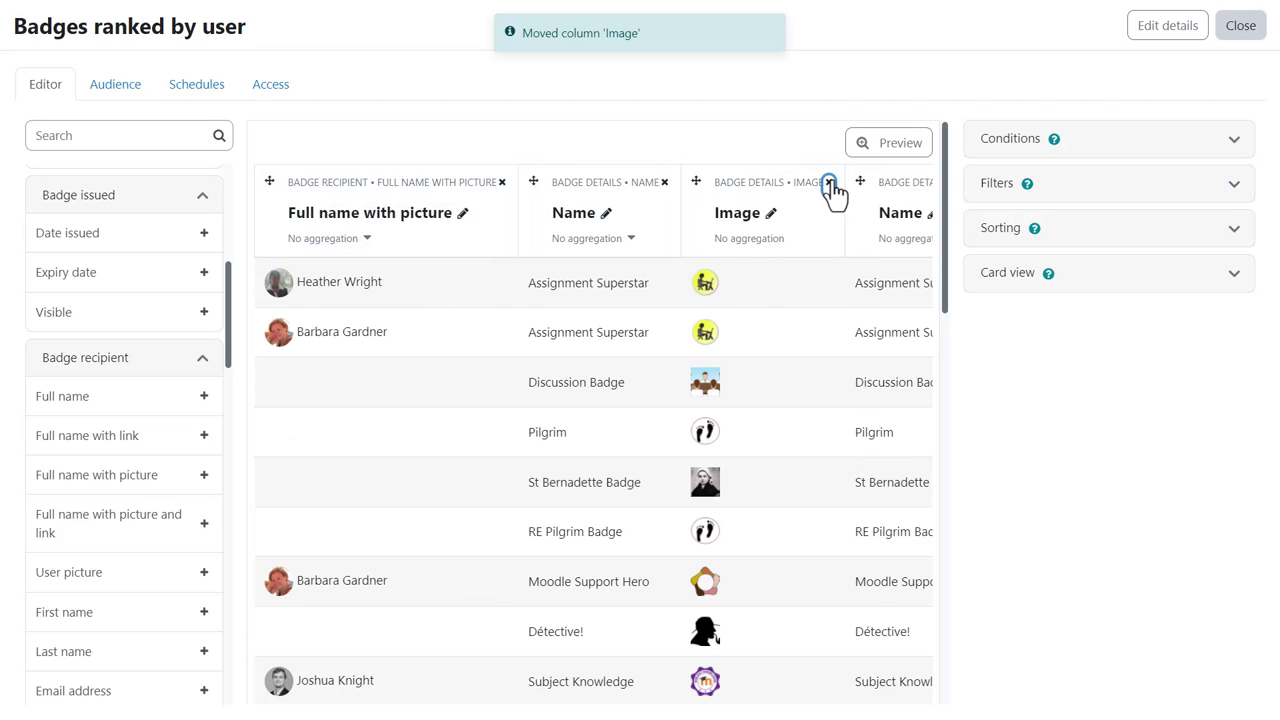
click(829, 183)
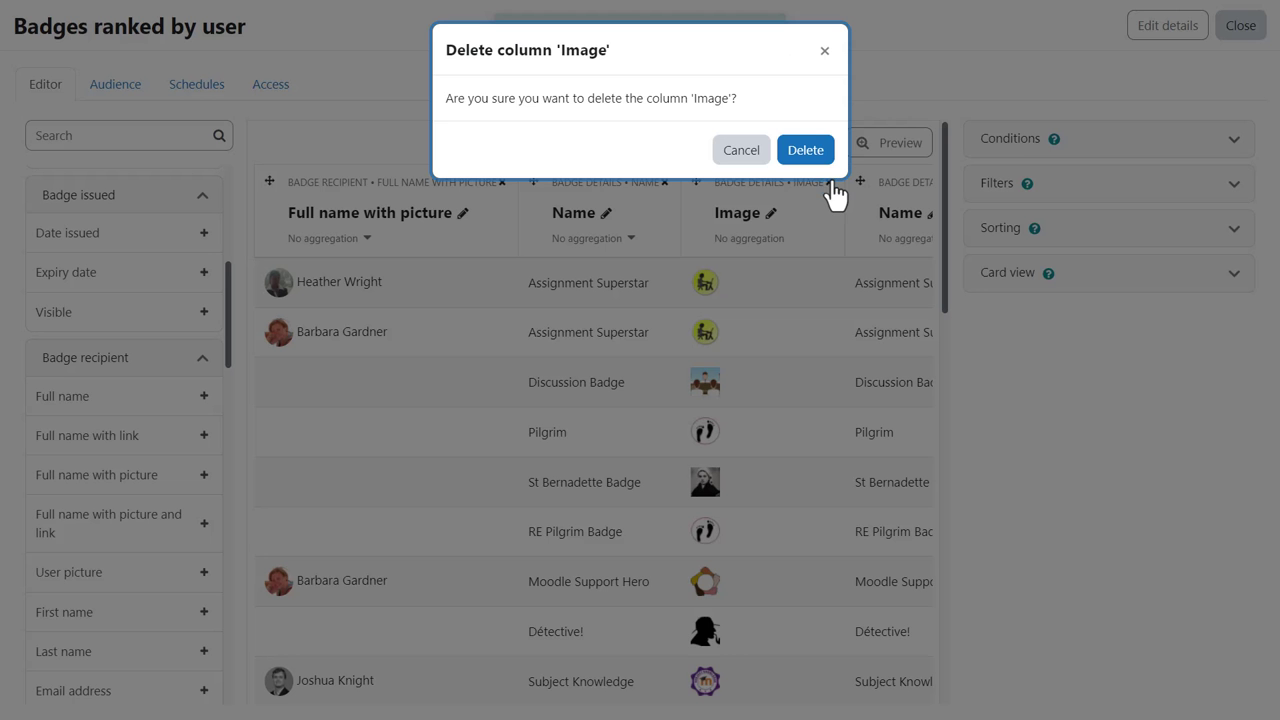
click(815, 155)
Step: Add a Date issued condition set to Is not empty and apply it
click(1234, 140)
click(1233, 182)
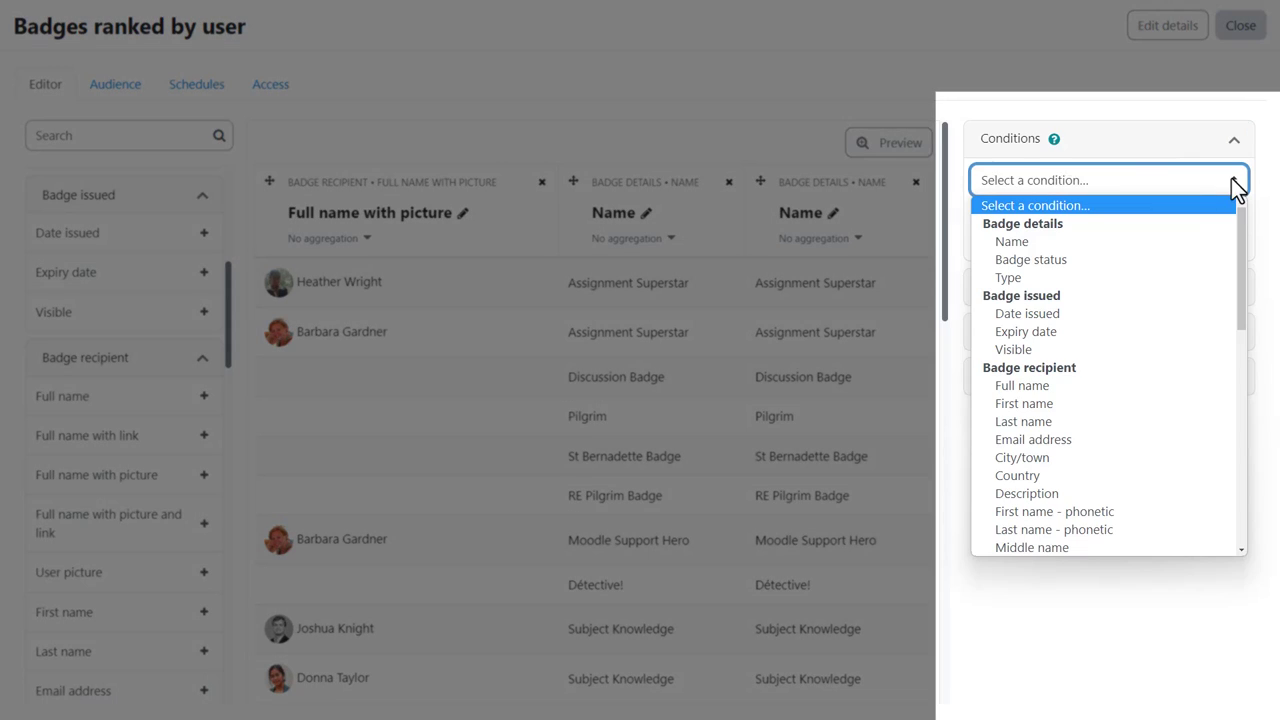
click(1028, 313)
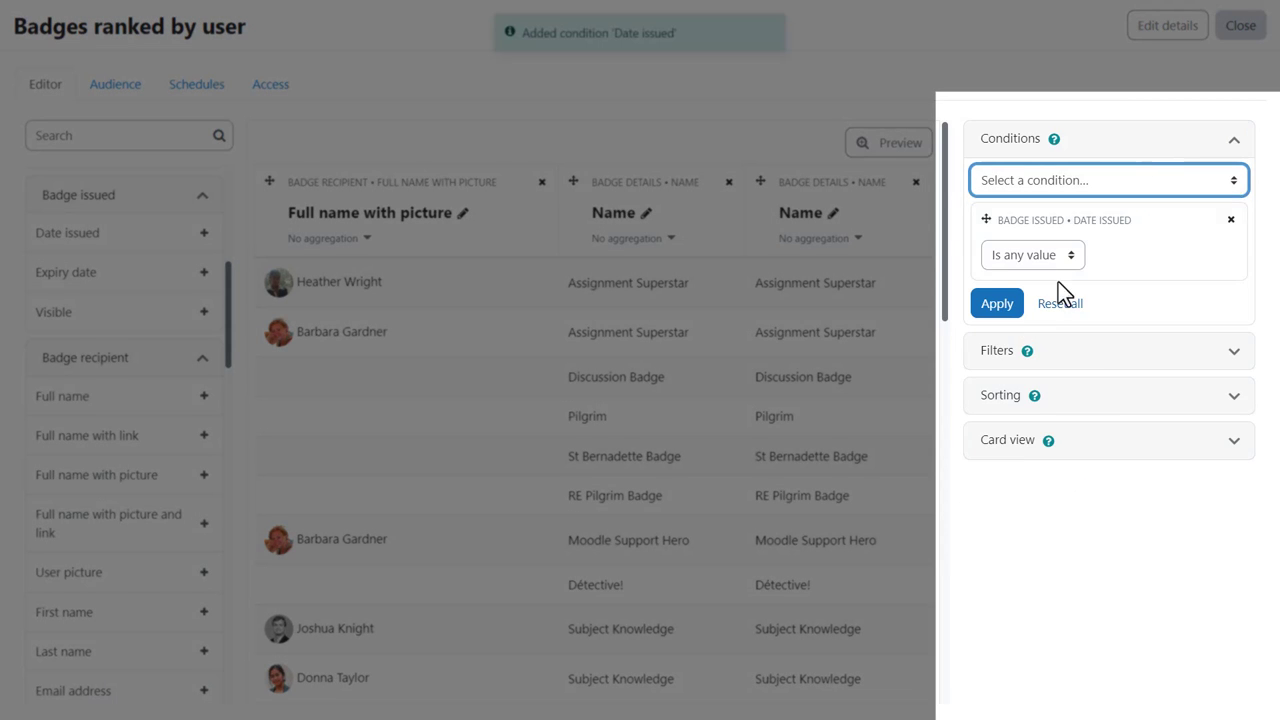
click(1031, 255)
click(1035, 276)
click(1000, 304)
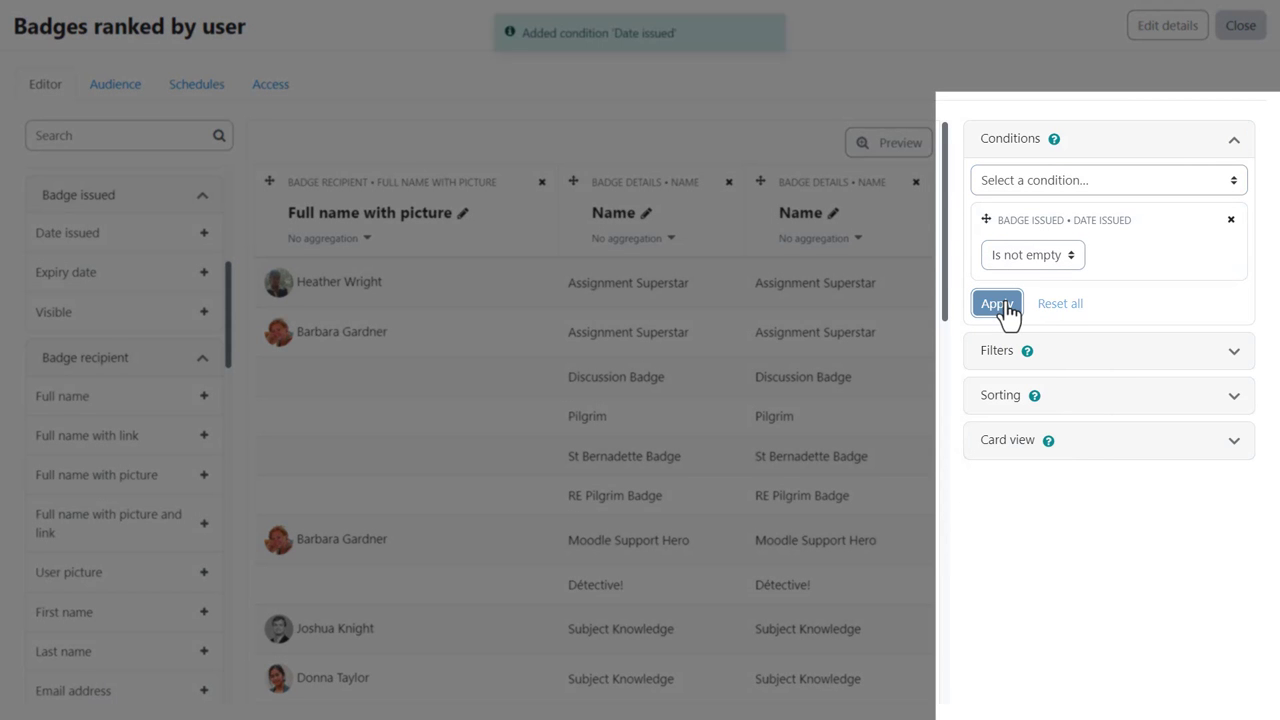
click(1234, 140)
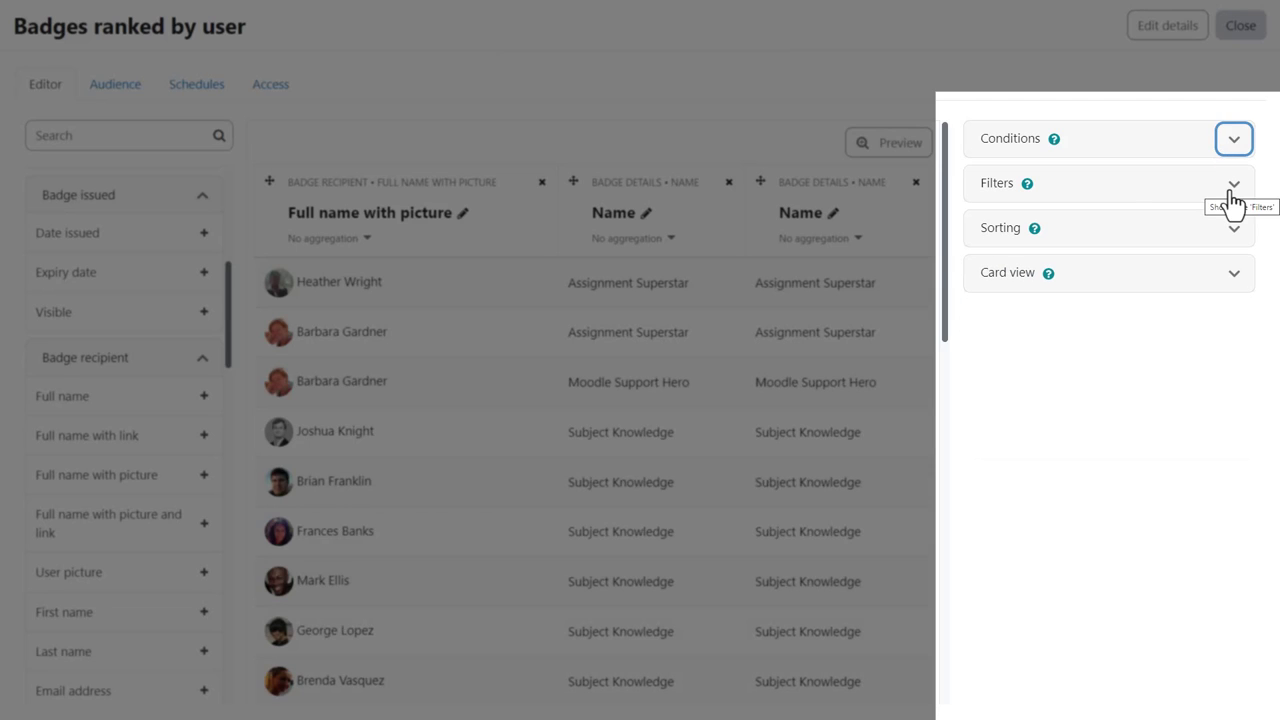
Step: Add a Full name filter to the report
click(1232, 190)
click(1230, 234)
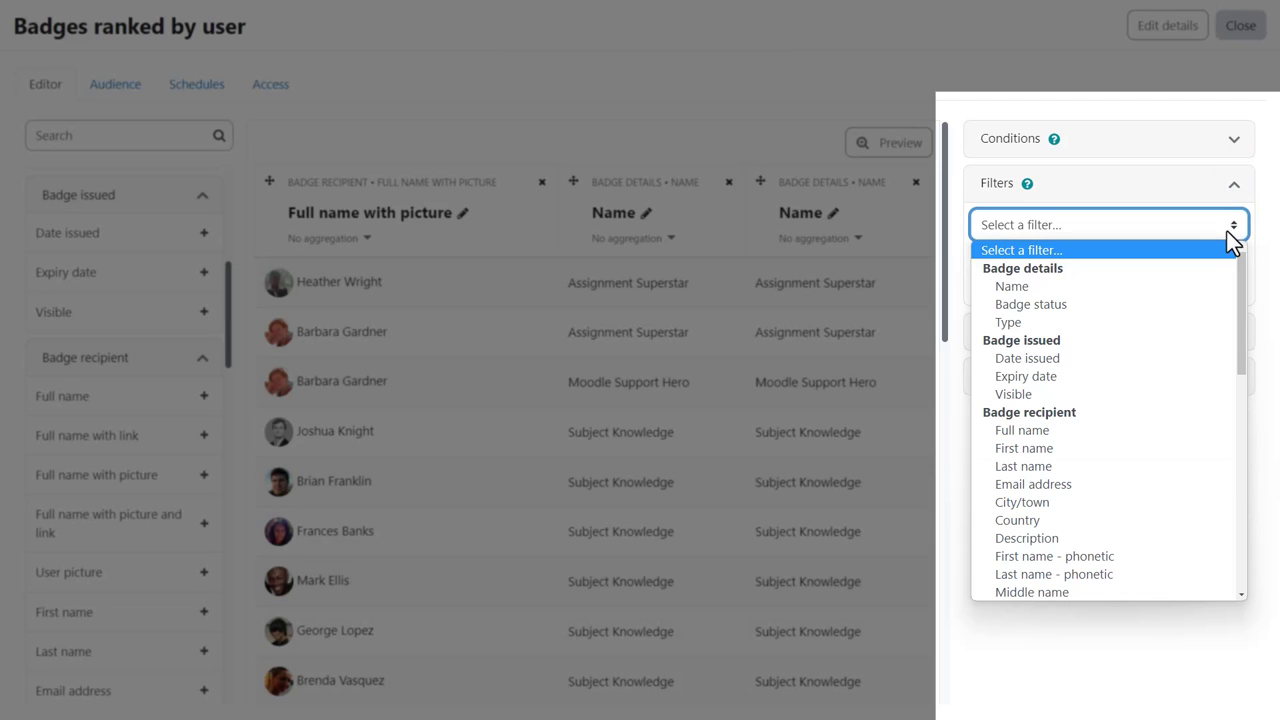
click(1081, 430)
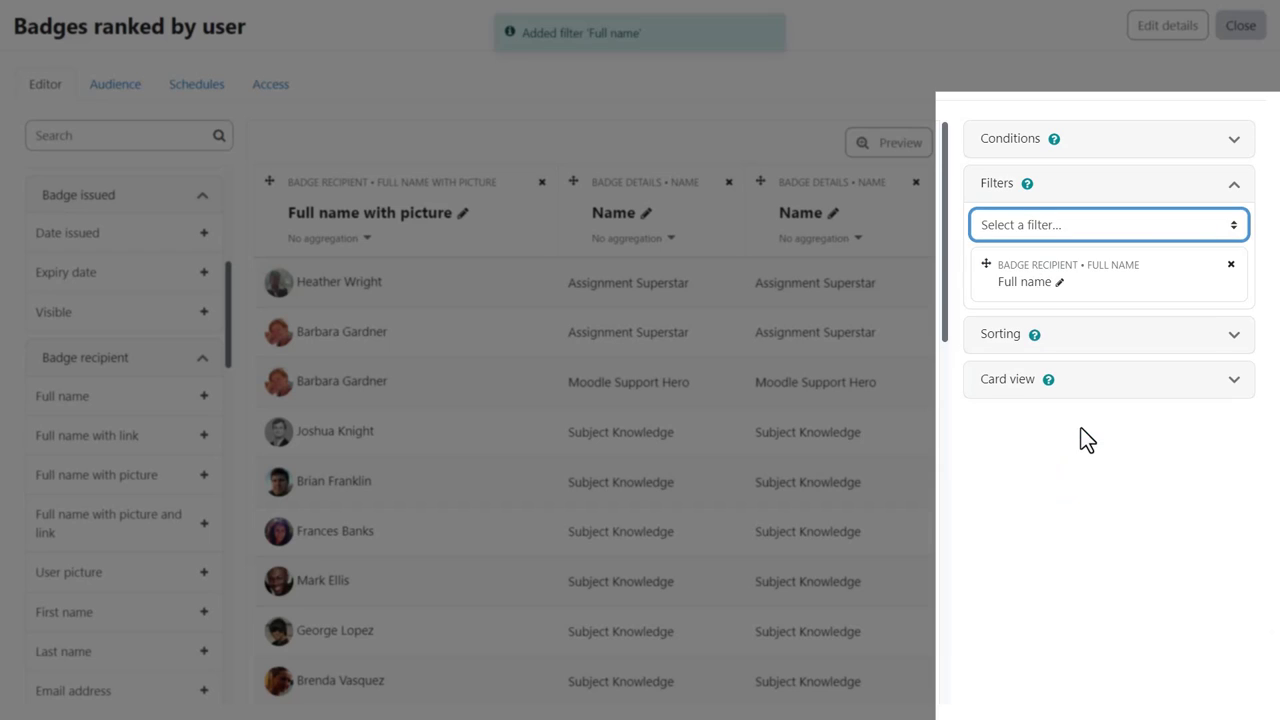
click(1234, 186)
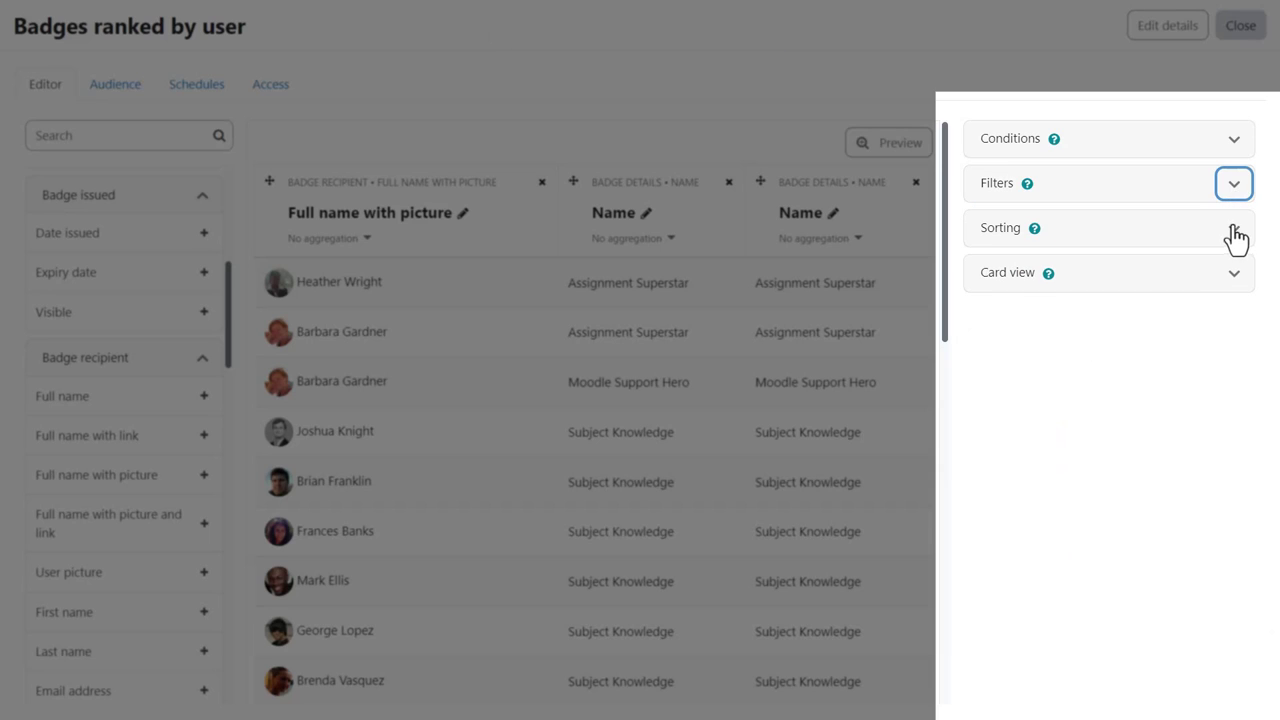
Step: Sort by Full name with picture ahead of the badge Name columns, then glance at card view
click(1233, 232)
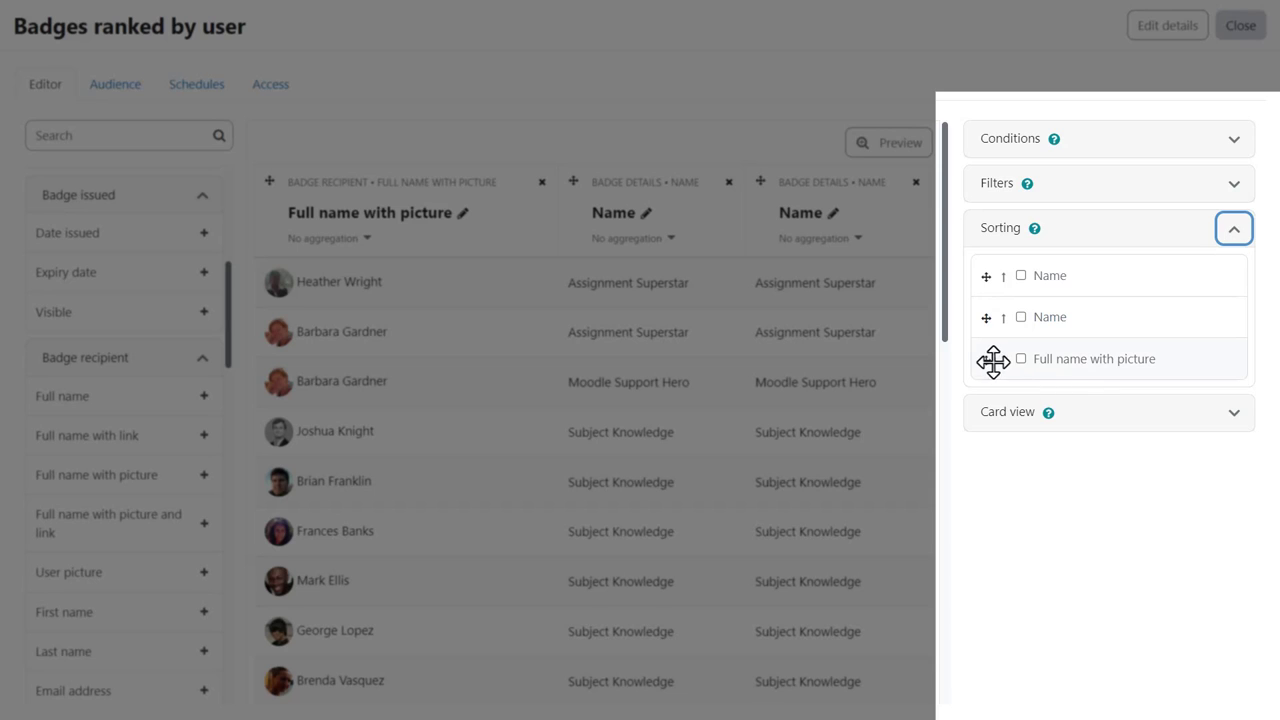
drag(993, 361, 985, 275)
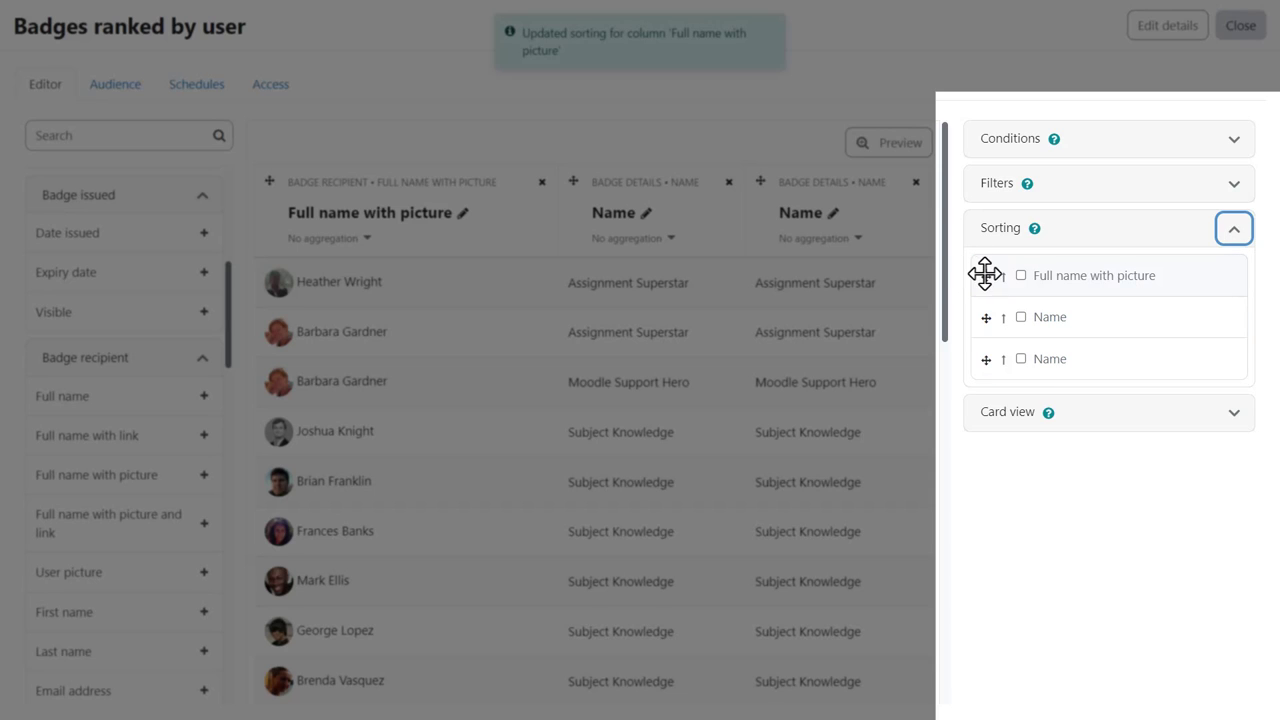
click(1231, 238)
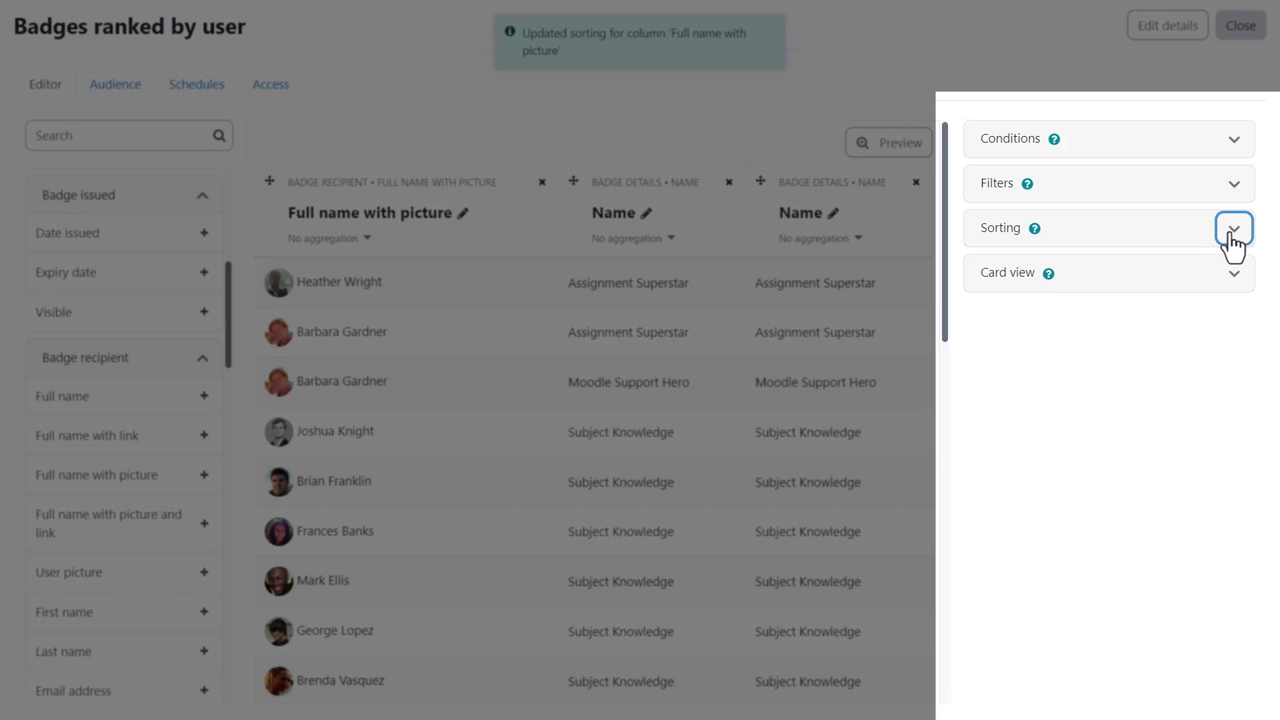
click(1233, 284)
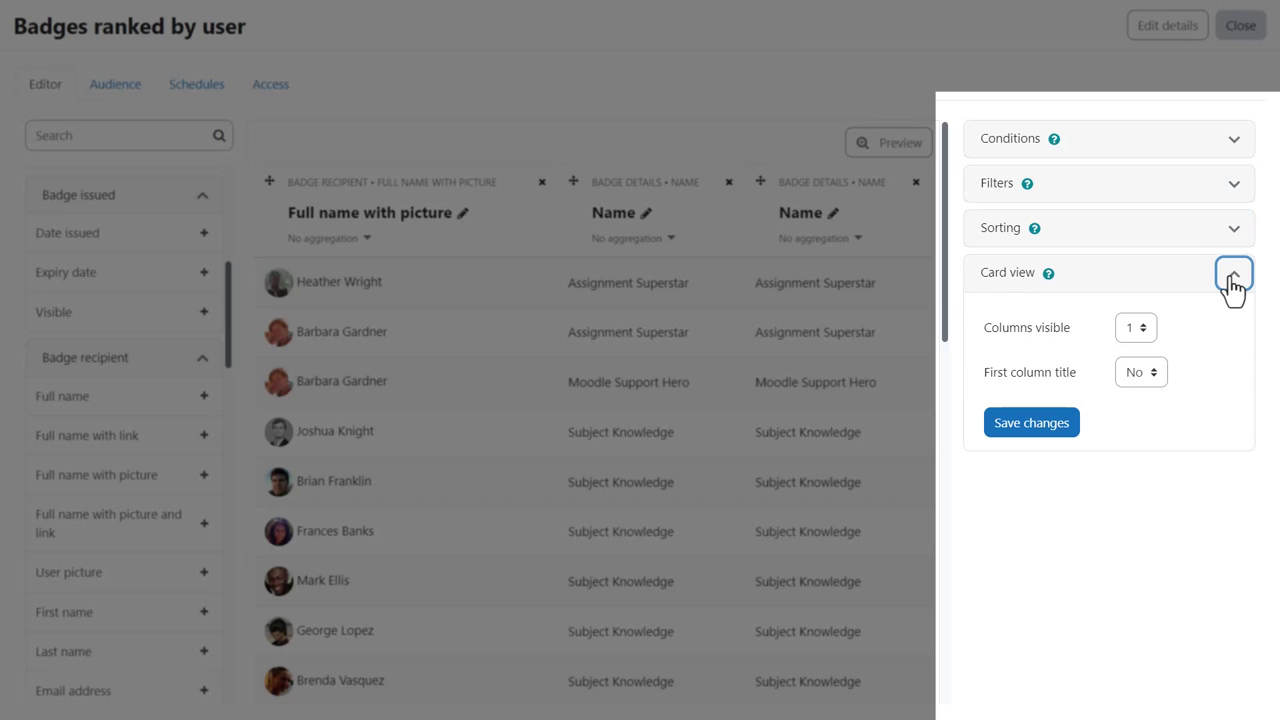
click(1231, 280)
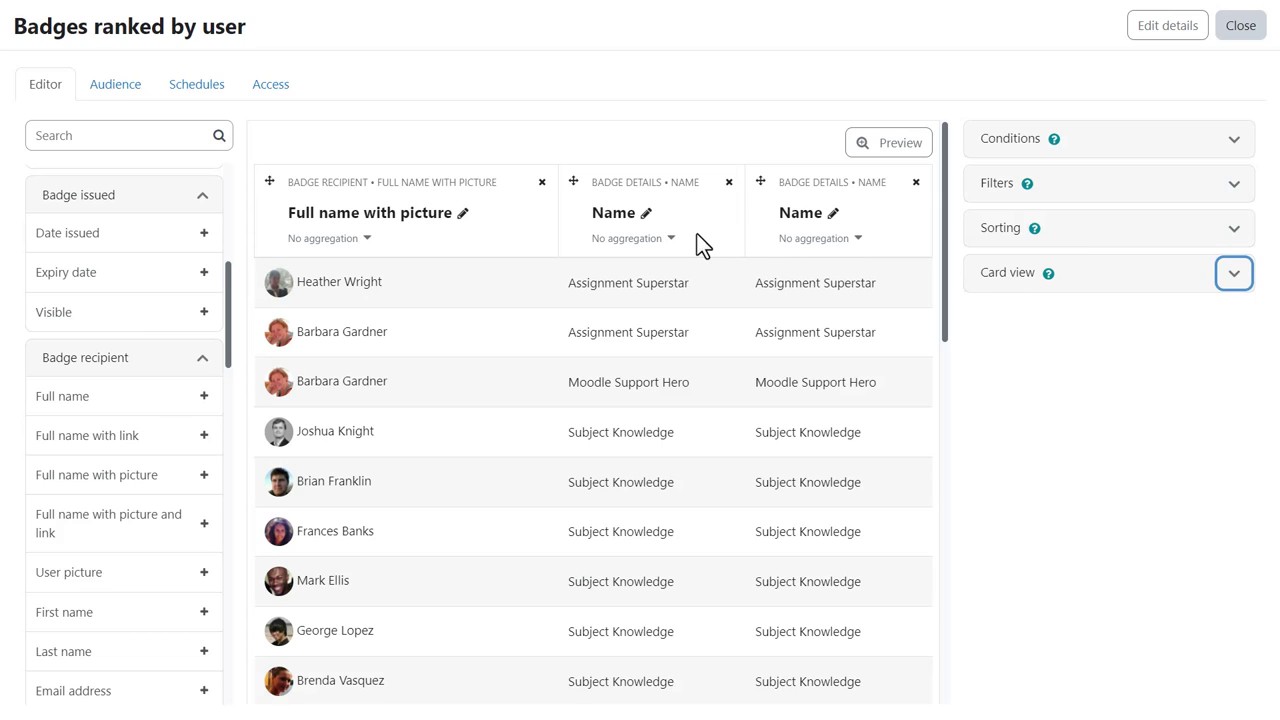
Step: Aggregate one badge Name column as Count and rename its header to 'Count'
click(665, 245)
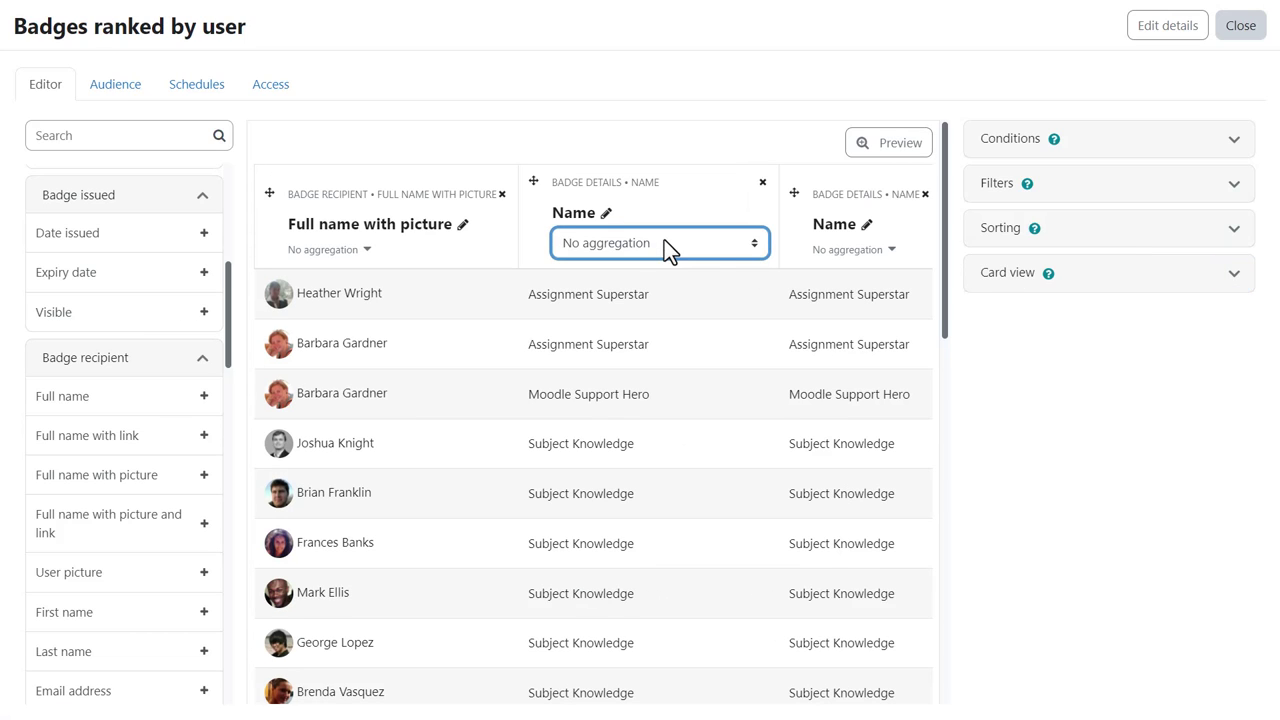
click(707, 243)
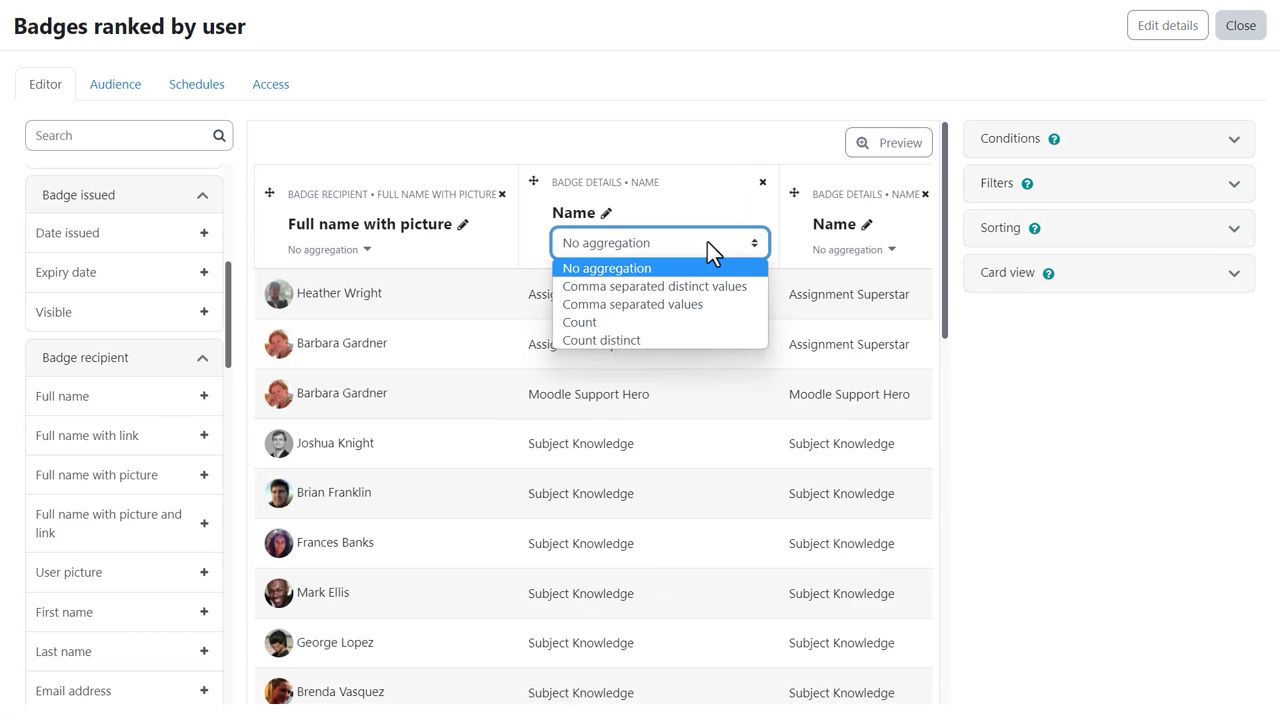
click(661, 323)
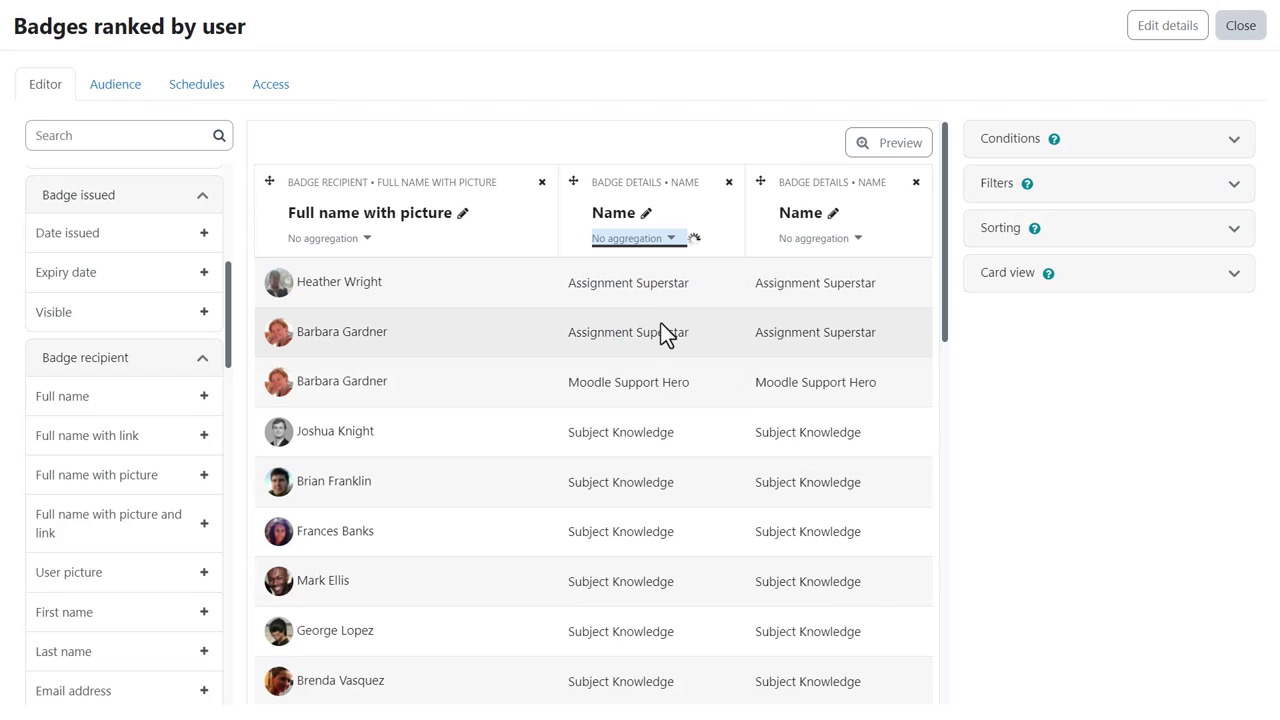
click(647, 214)
text(Count)
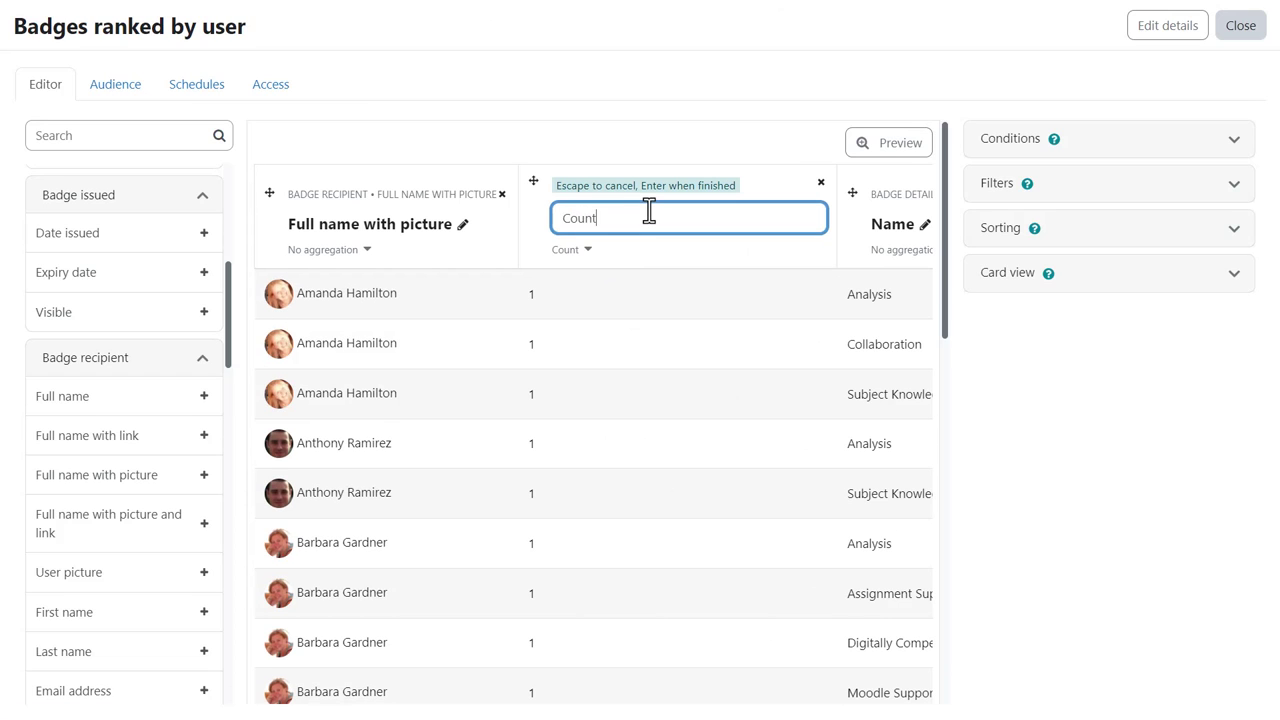
key(Return)
Step: Set the other badge Name column's aggregation to Comma separated values
click(858, 250)
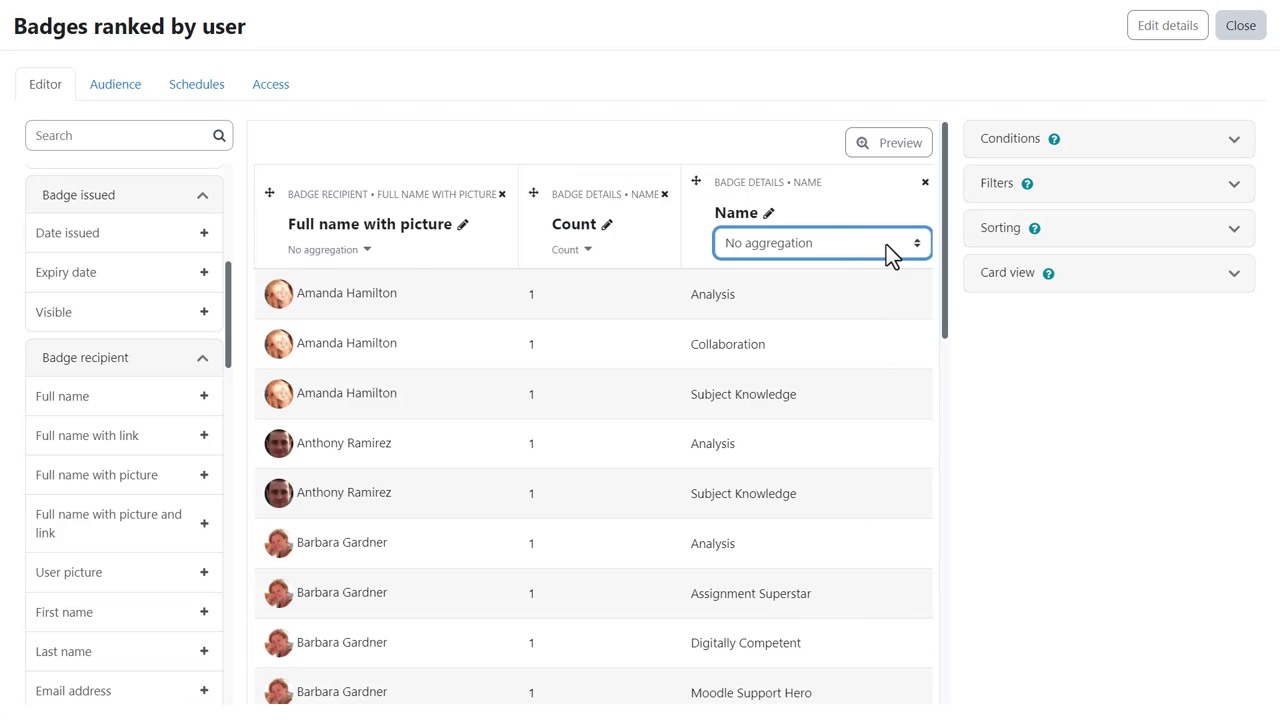
click(886, 244)
click(863, 306)
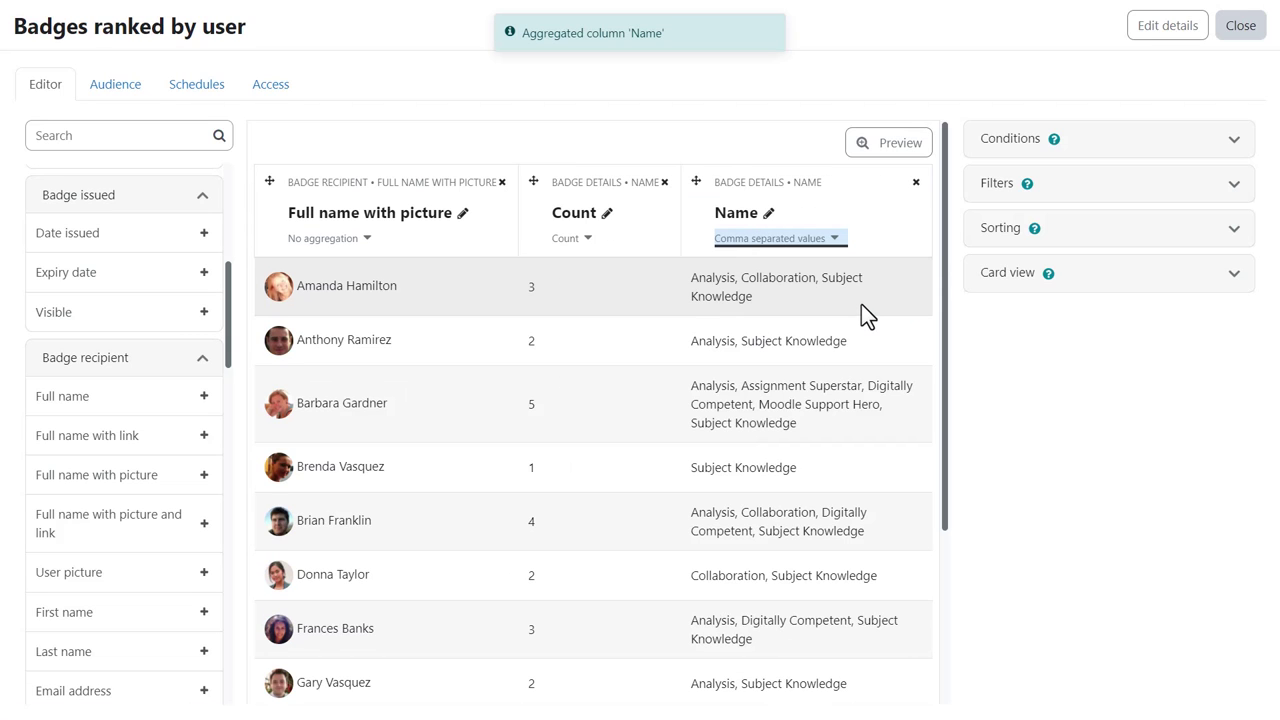
Step: Preview the report, filter Full name to contain a test surname, then reset all filters
click(882, 150)
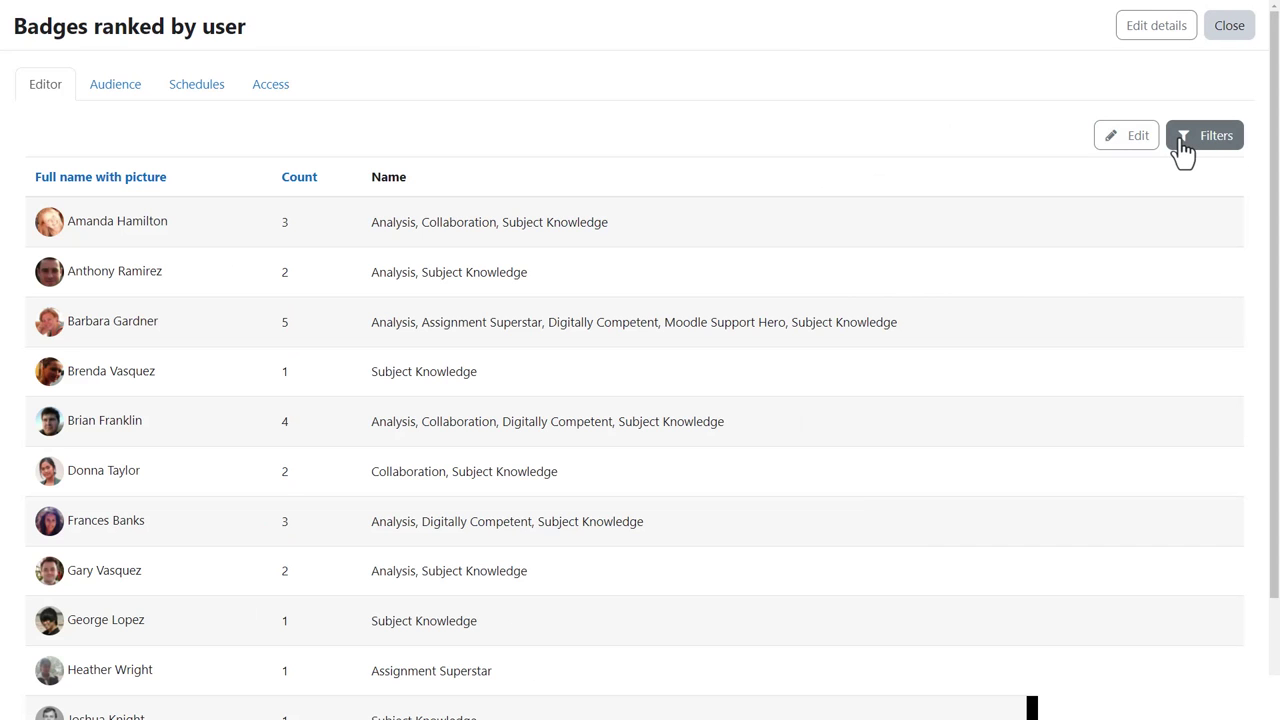
click(1188, 149)
click(1017, 210)
click(988, 251)
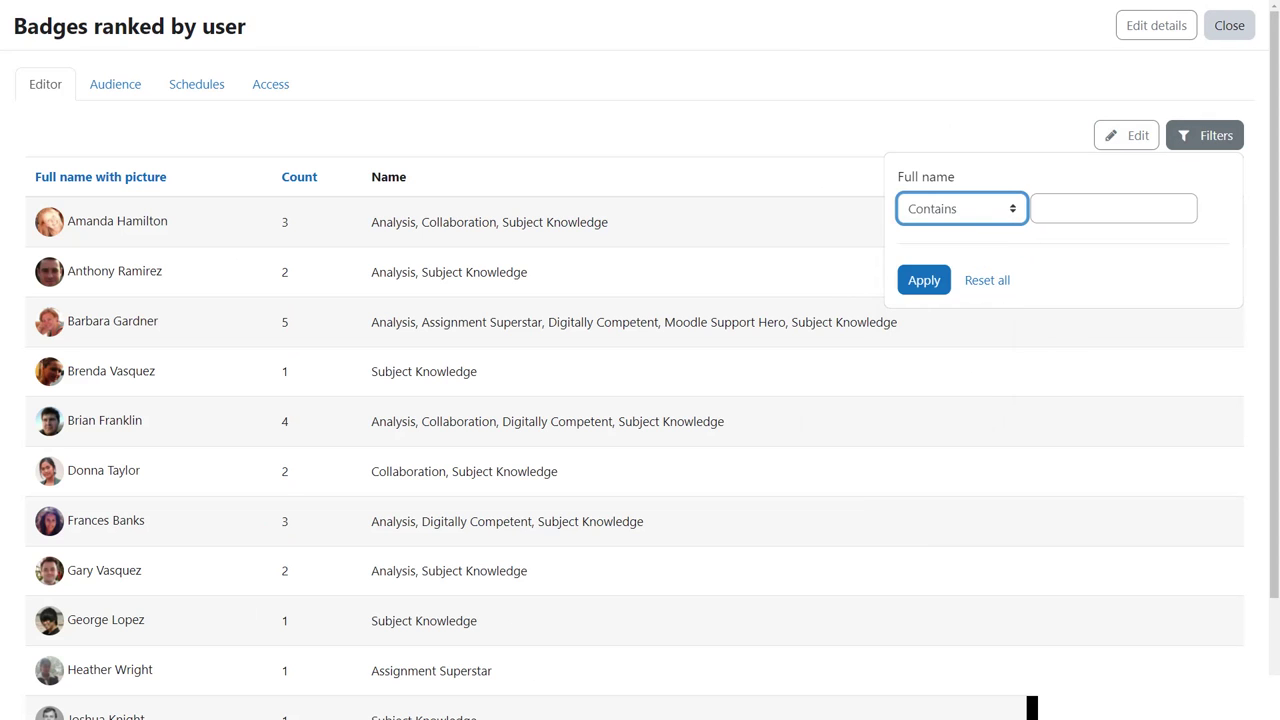
key(Tab)
text(Ellis)
click(930, 280)
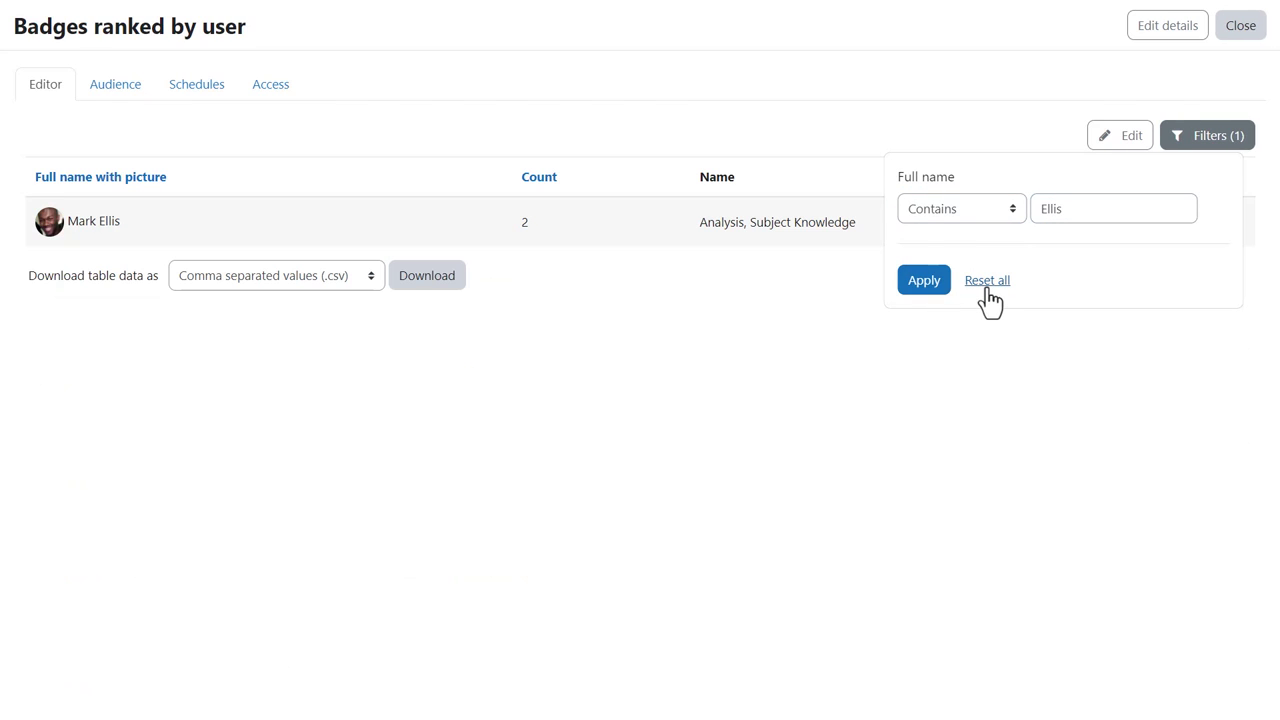
click(988, 291)
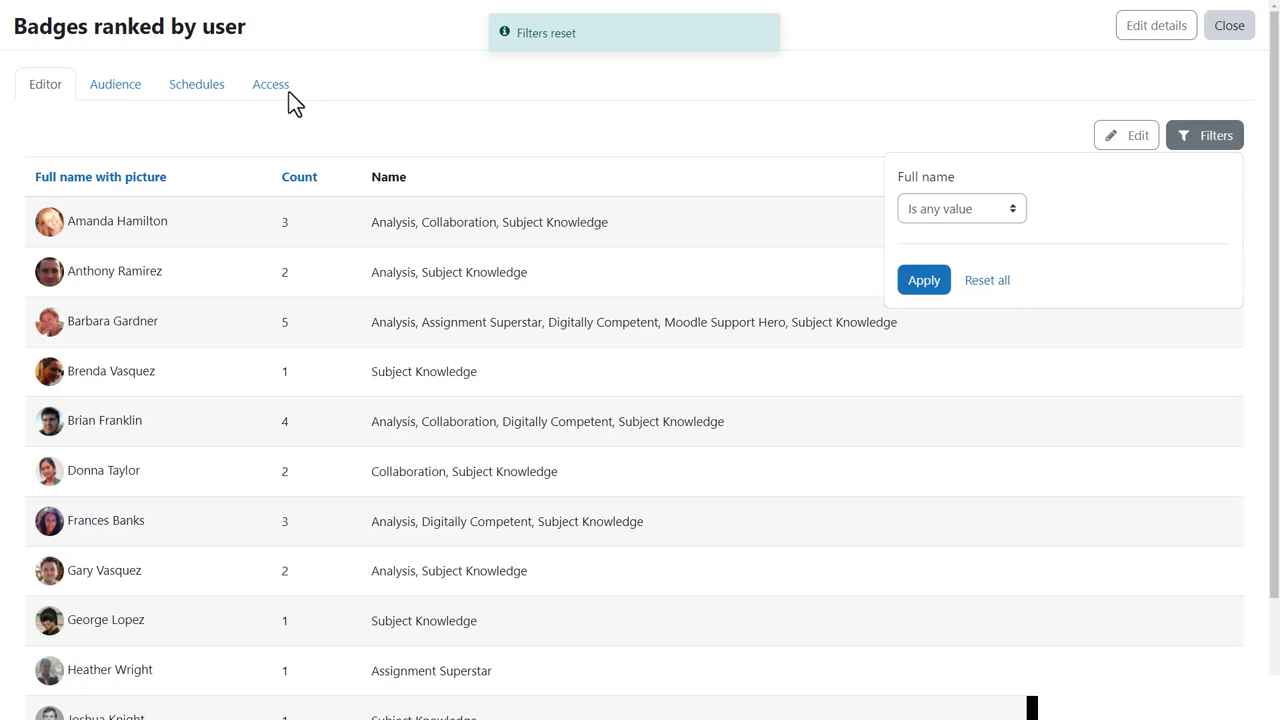
Step: Add an Assigned system role audience limited to Manager and save it
click(131, 88)
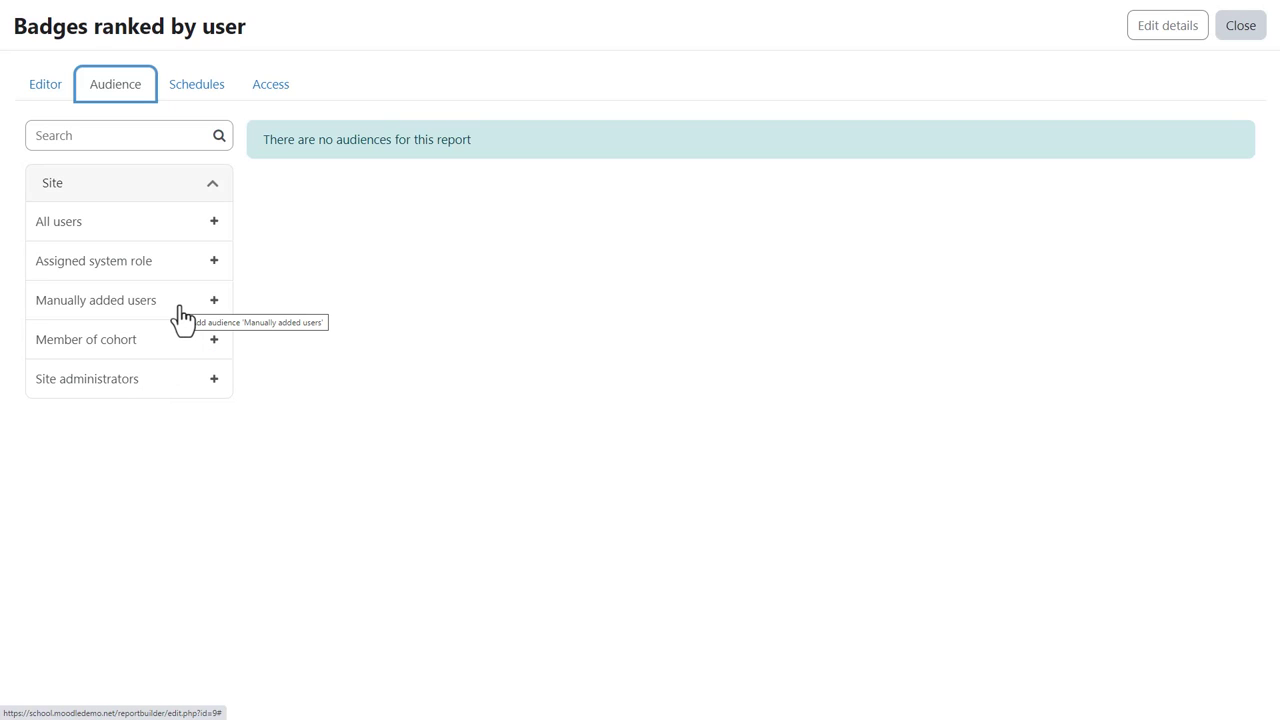
click(214, 261)
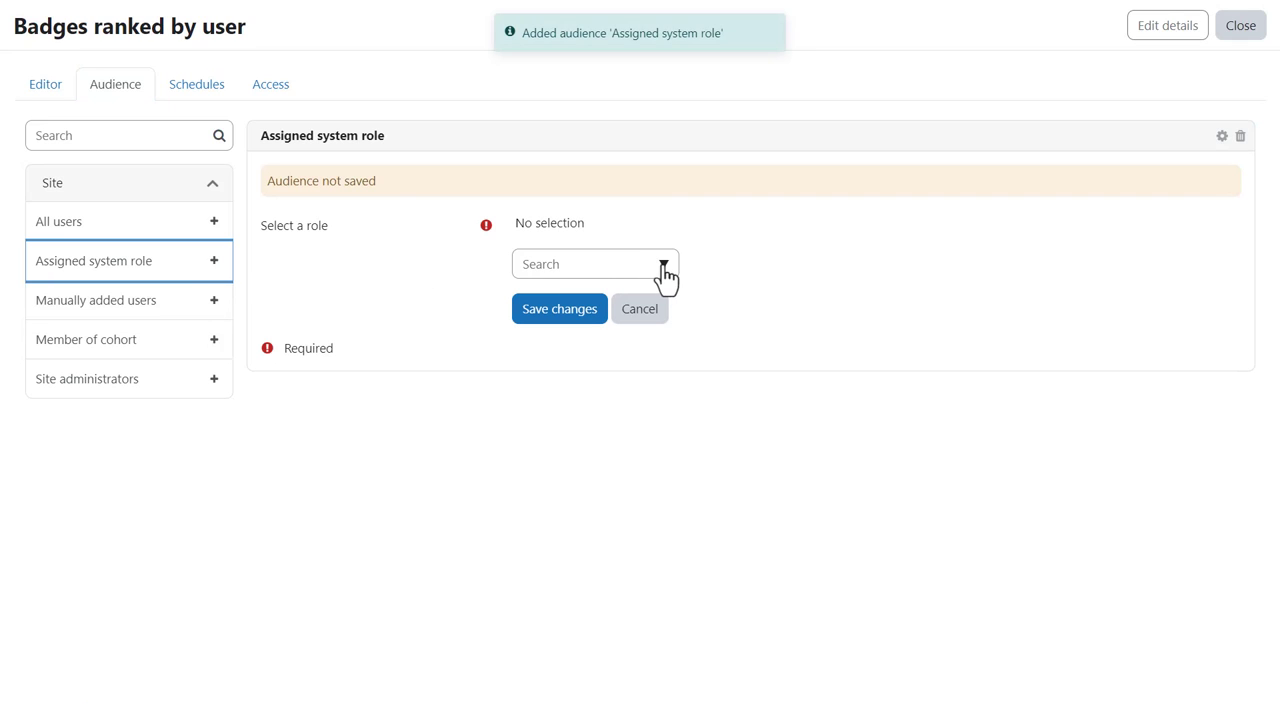
click(663, 266)
click(627, 305)
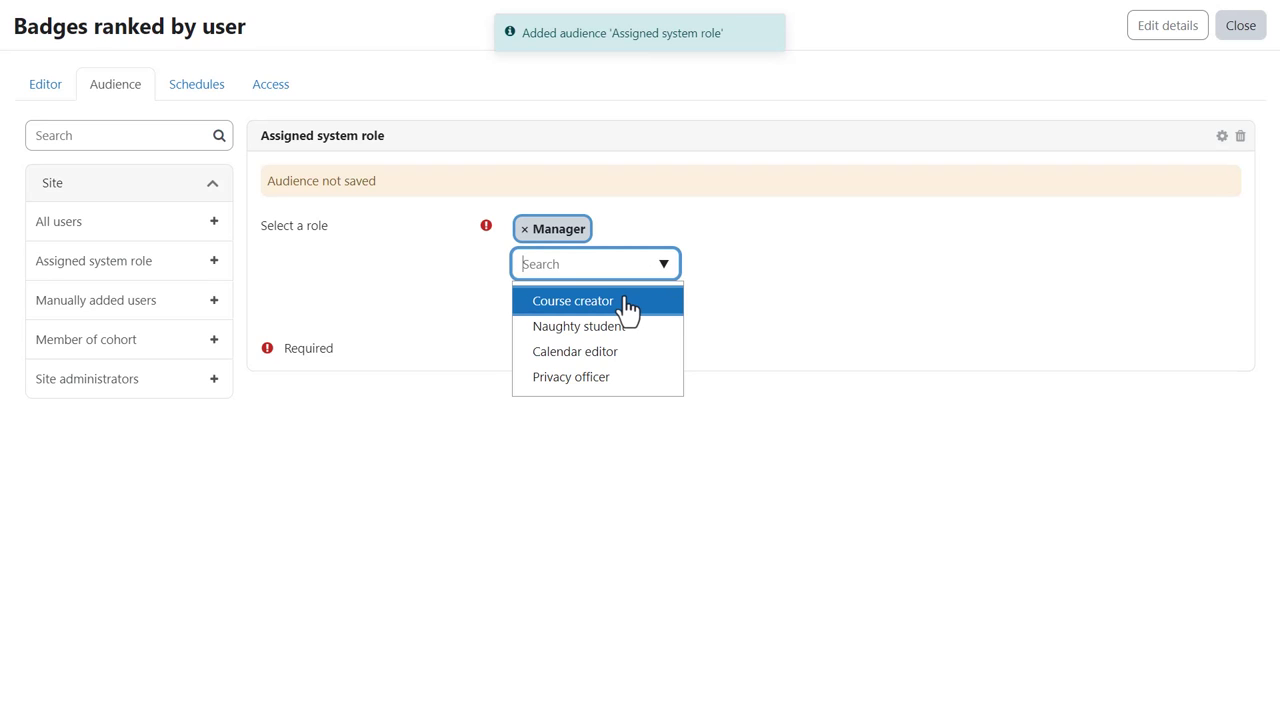
click(731, 300)
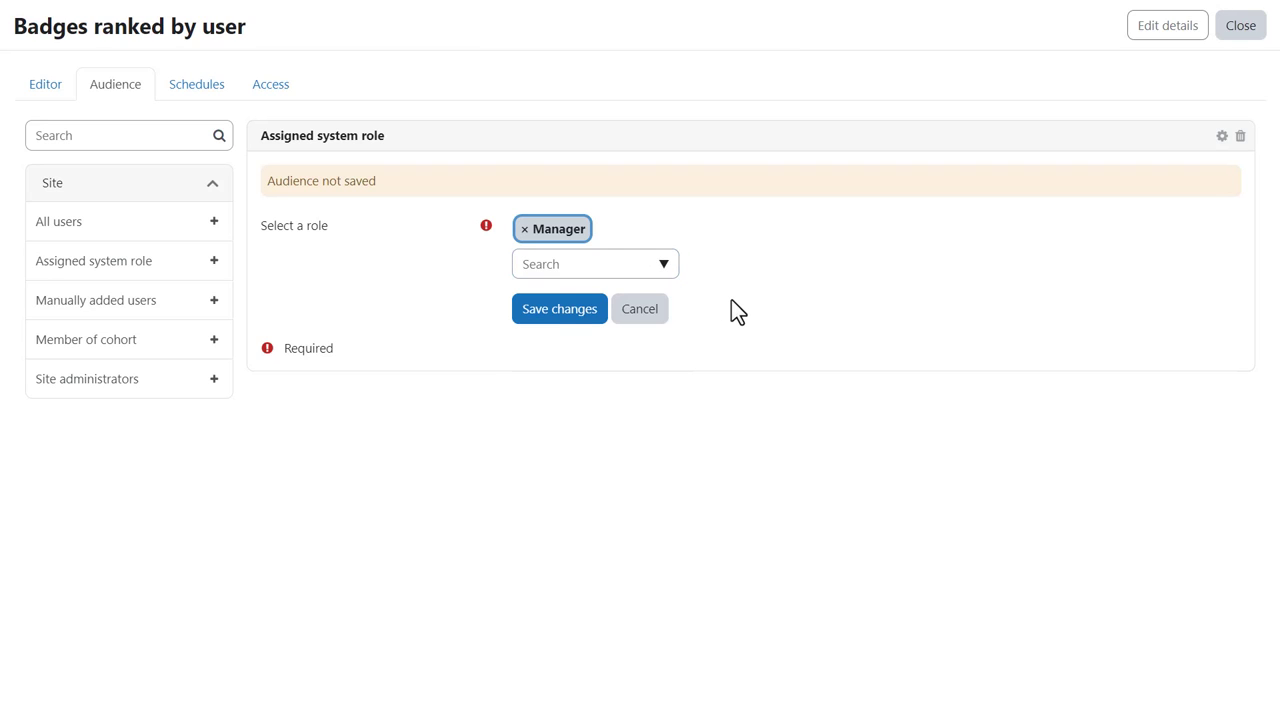
click(568, 318)
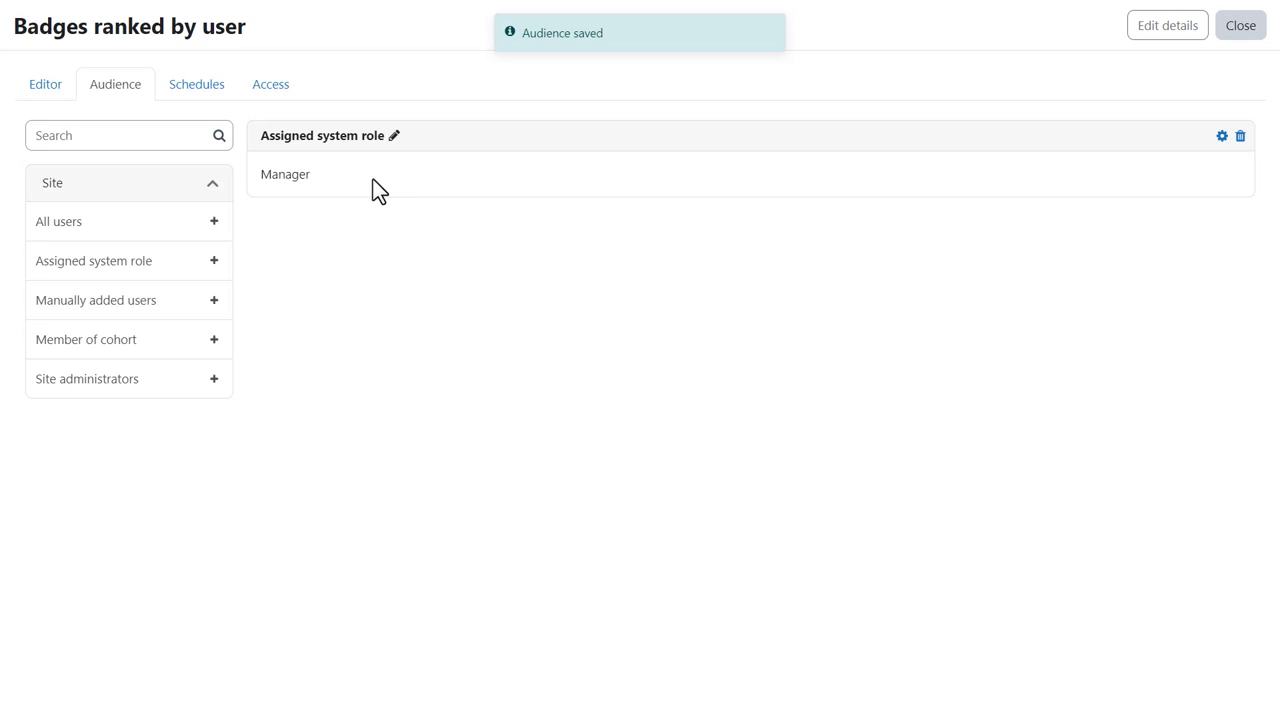
Step: Review the Access tab's users with access, then switch to the empty Schedules tab
click(272, 92)
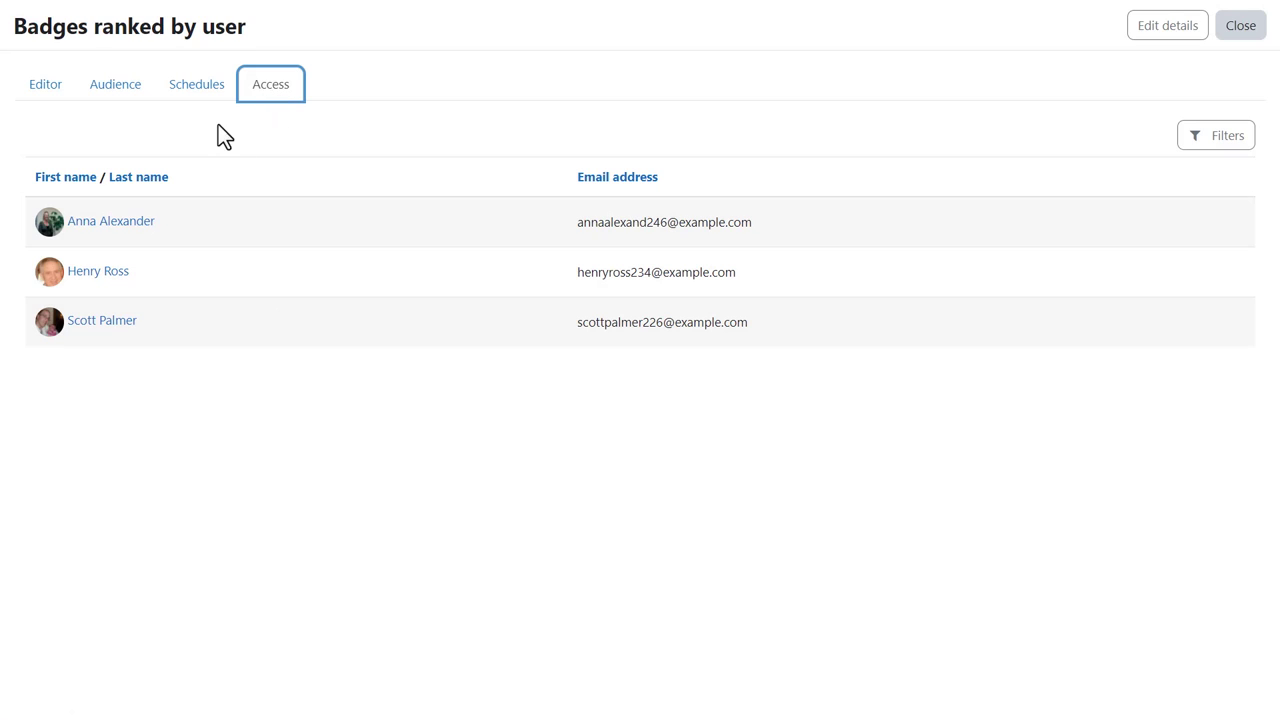
click(197, 93)
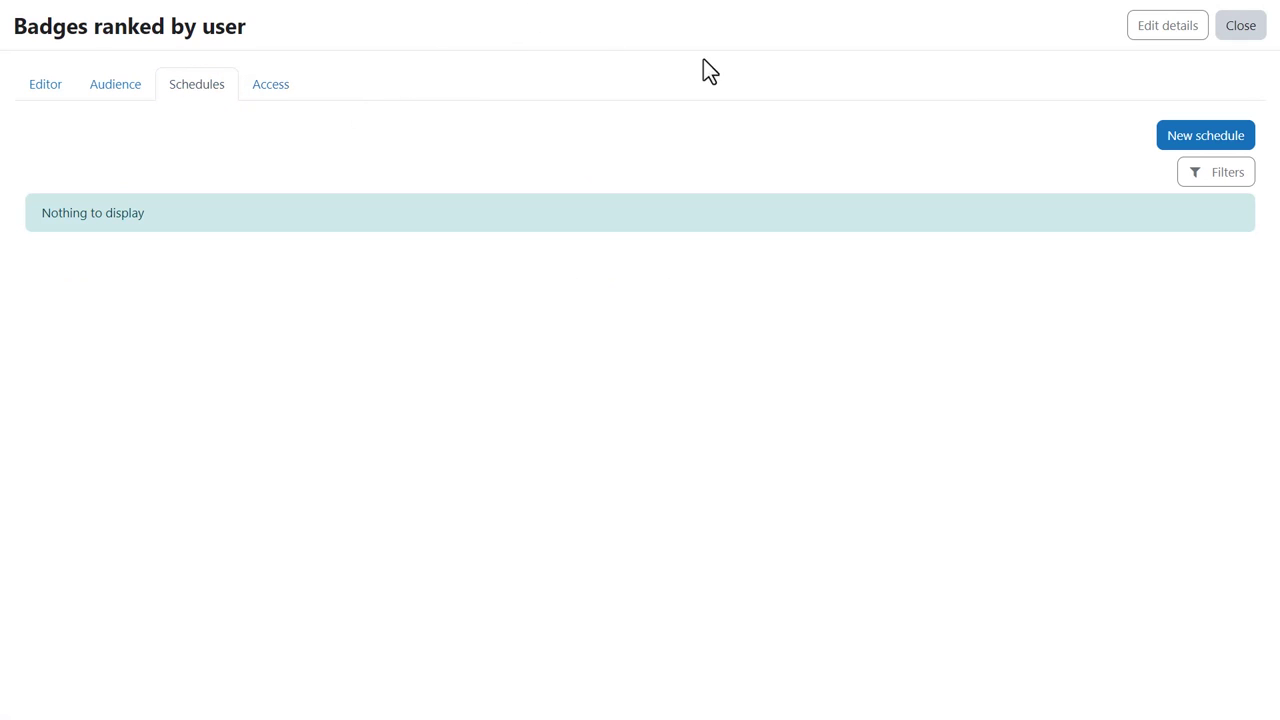
Step: Start a CSV schedule named 'Badge report', recurring Monthly, sent to the Manager audience
click(1245, 143)
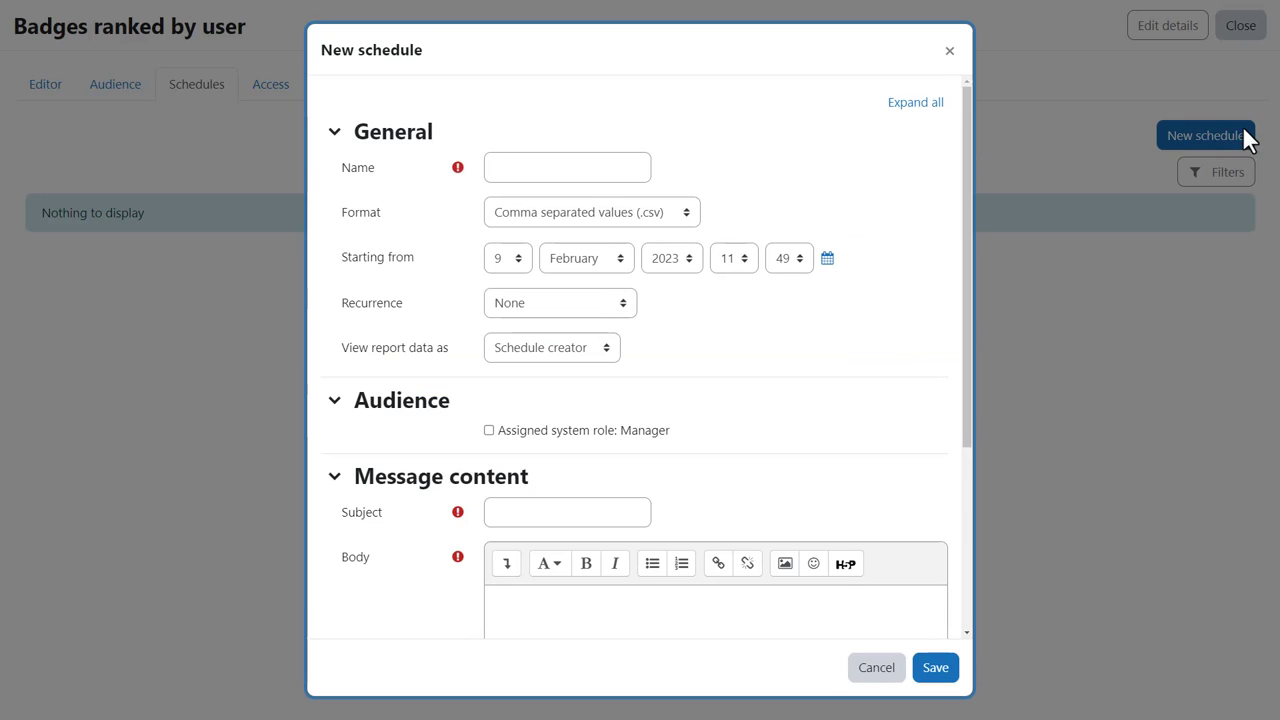
click(600, 167)
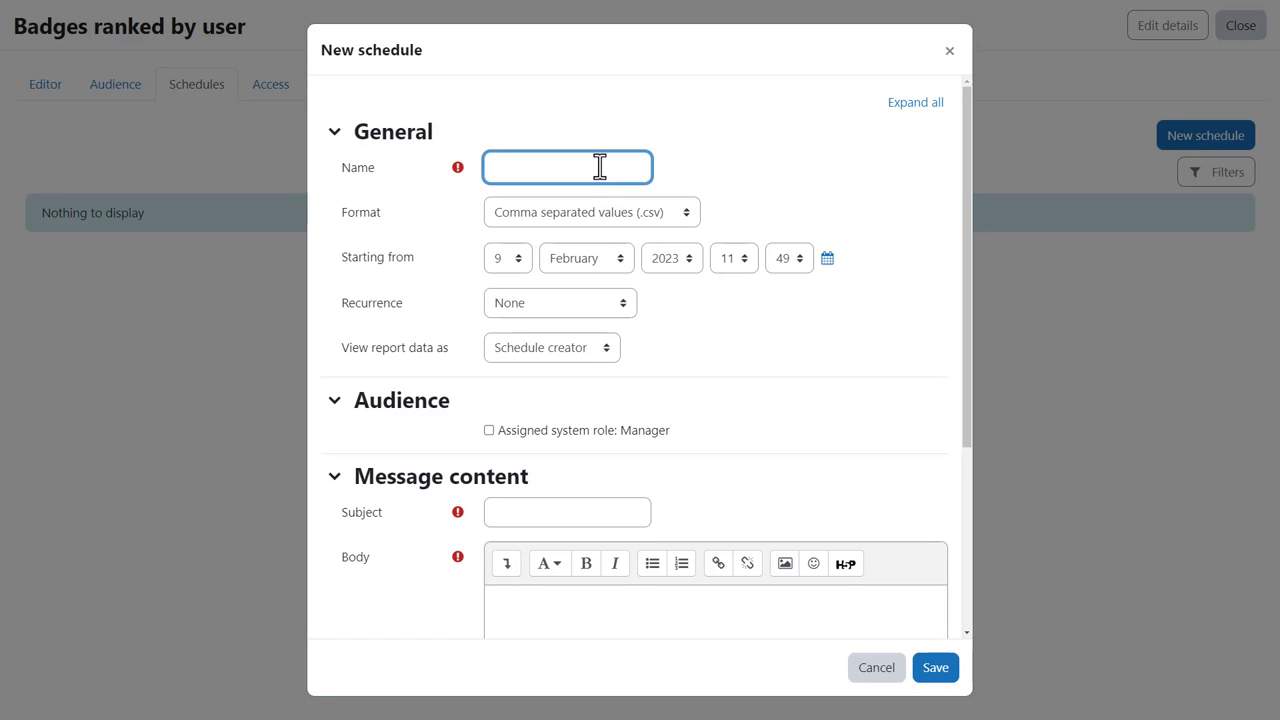
text(Badge report)
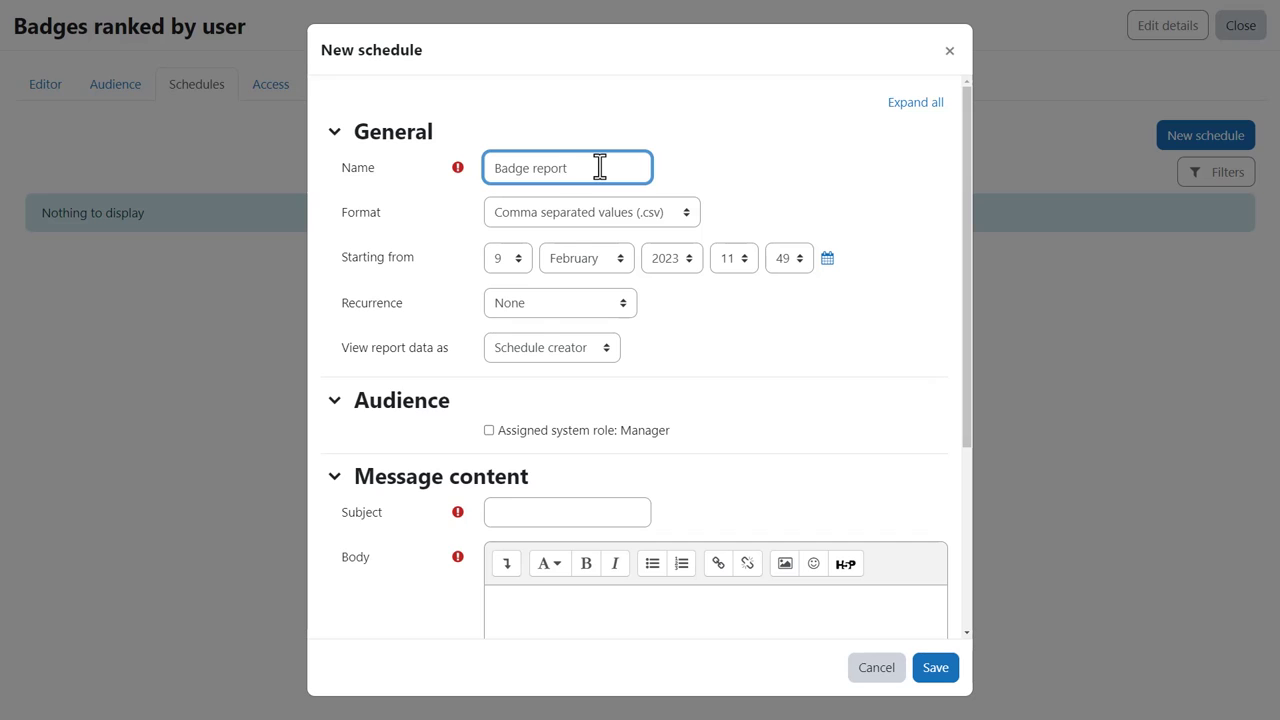
click(688, 222)
click(681, 213)
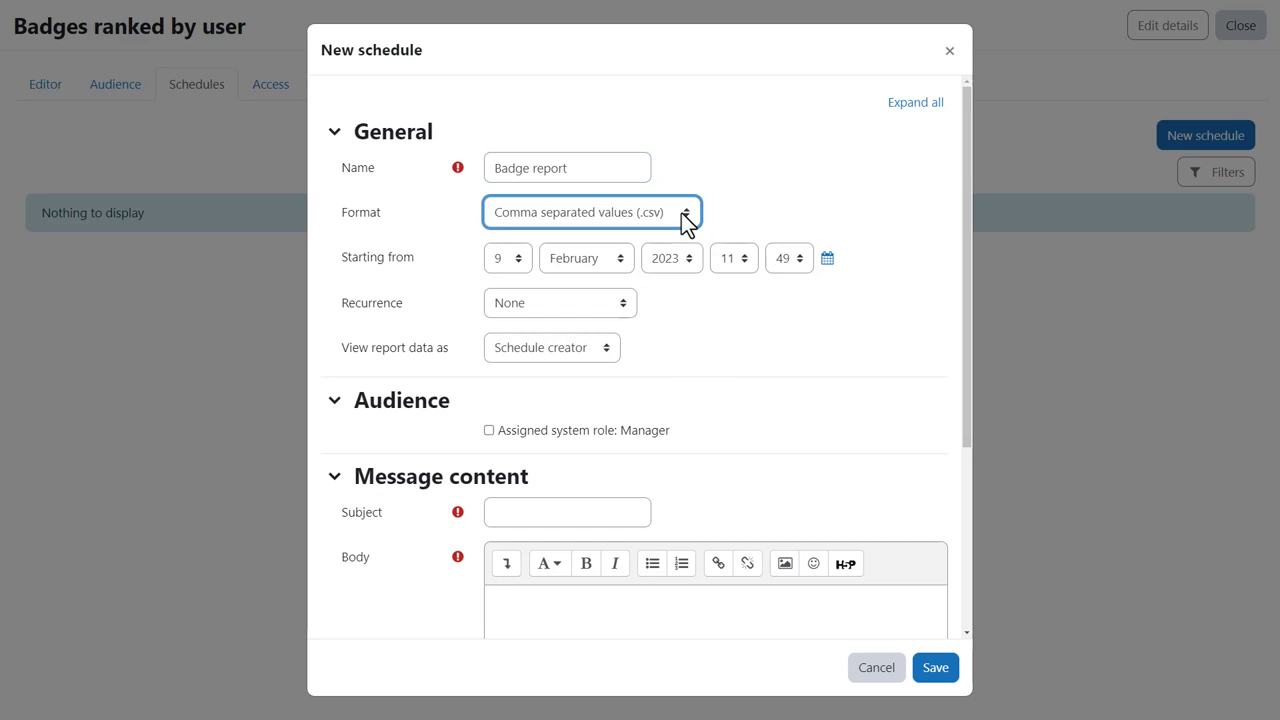
click(625, 309)
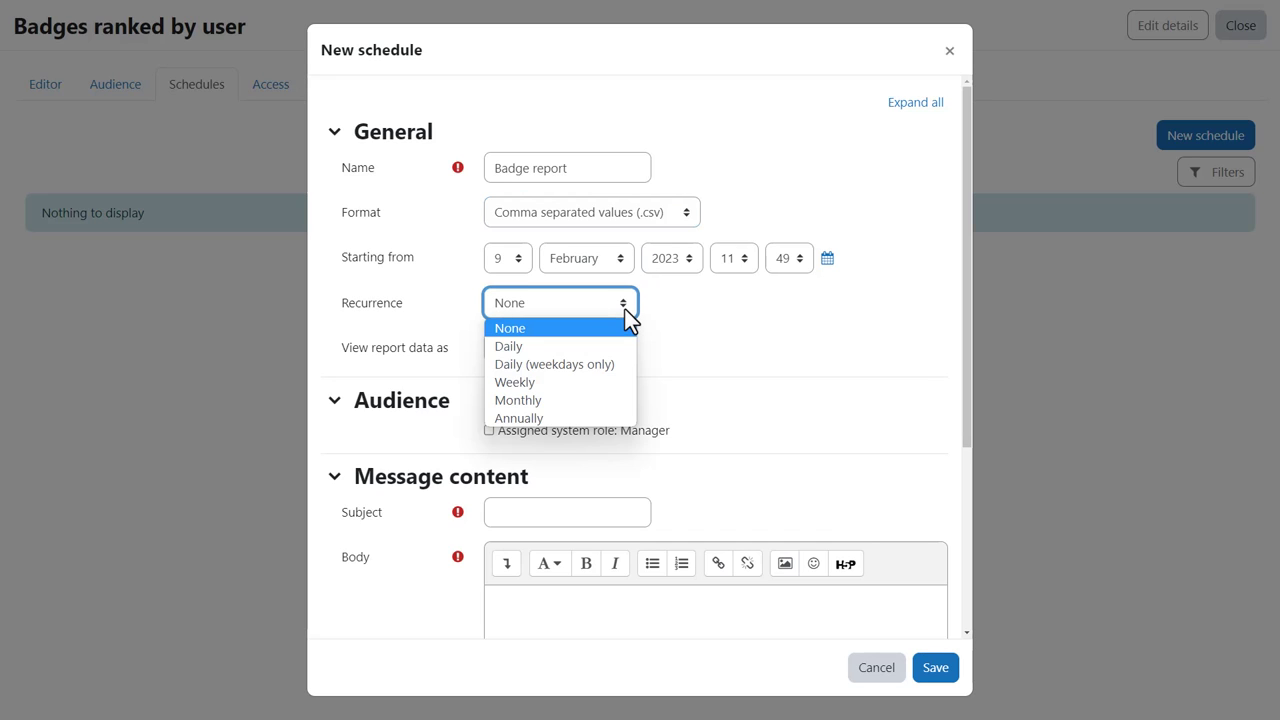
click(594, 401)
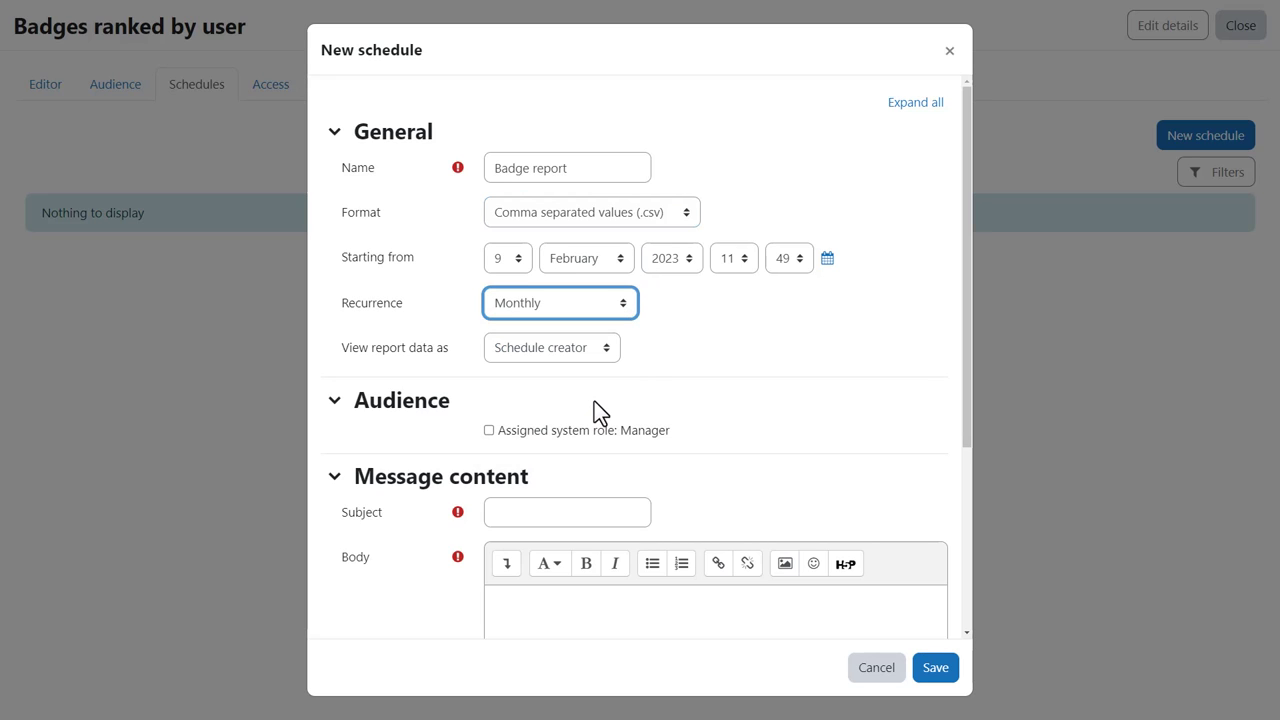
click(489, 431)
Step: Set subject 'Your requested badge report' and body 'Here is your monthly badge report.'
scroll(491, 437, down, 3)
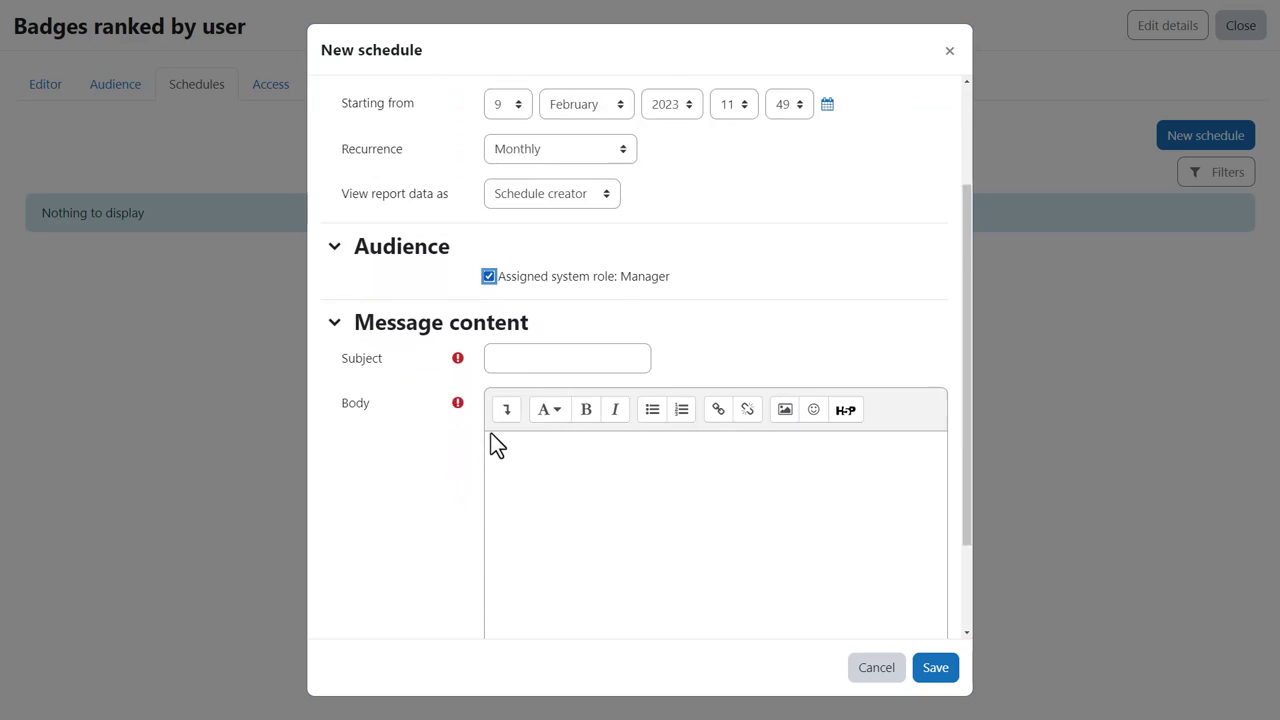
click(567, 244)
text(Your requested badge report)
click(540, 370)
text(Here is your monthly badge report.)
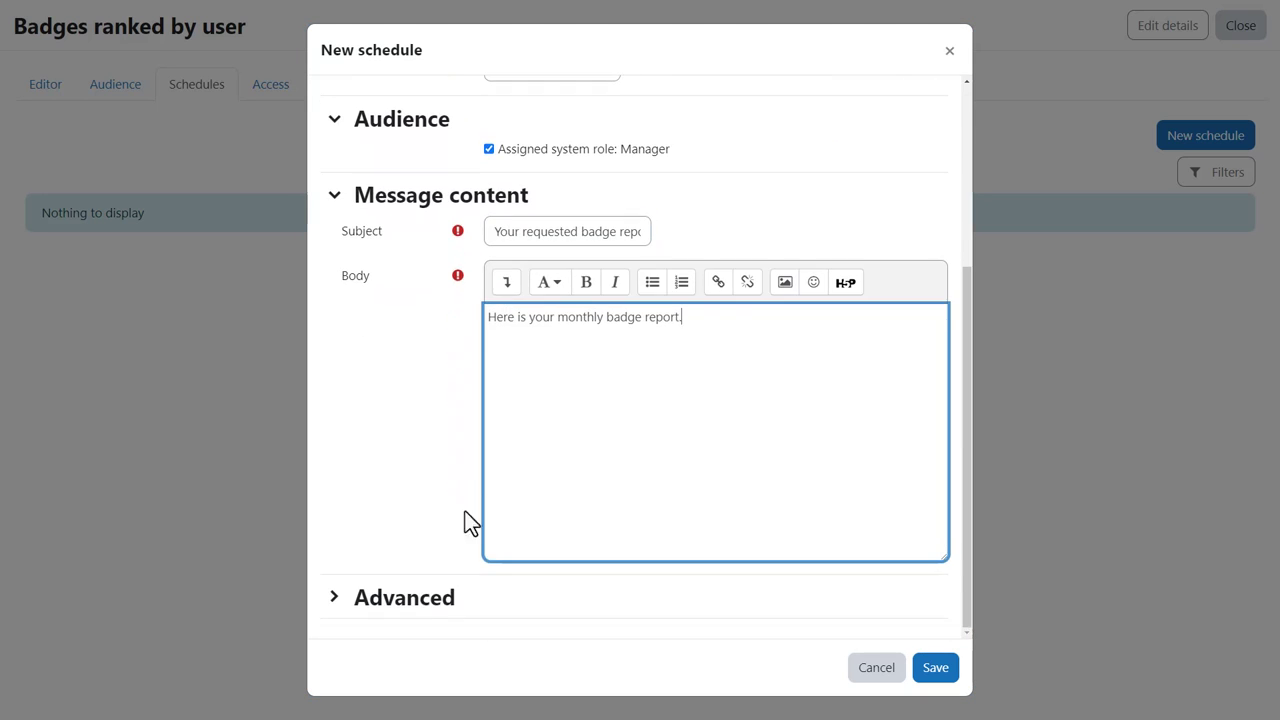
Step: Keep 'Send message with empty report' under Advanced and save the schedule
click(420, 605)
scroll(420, 605, down, 1)
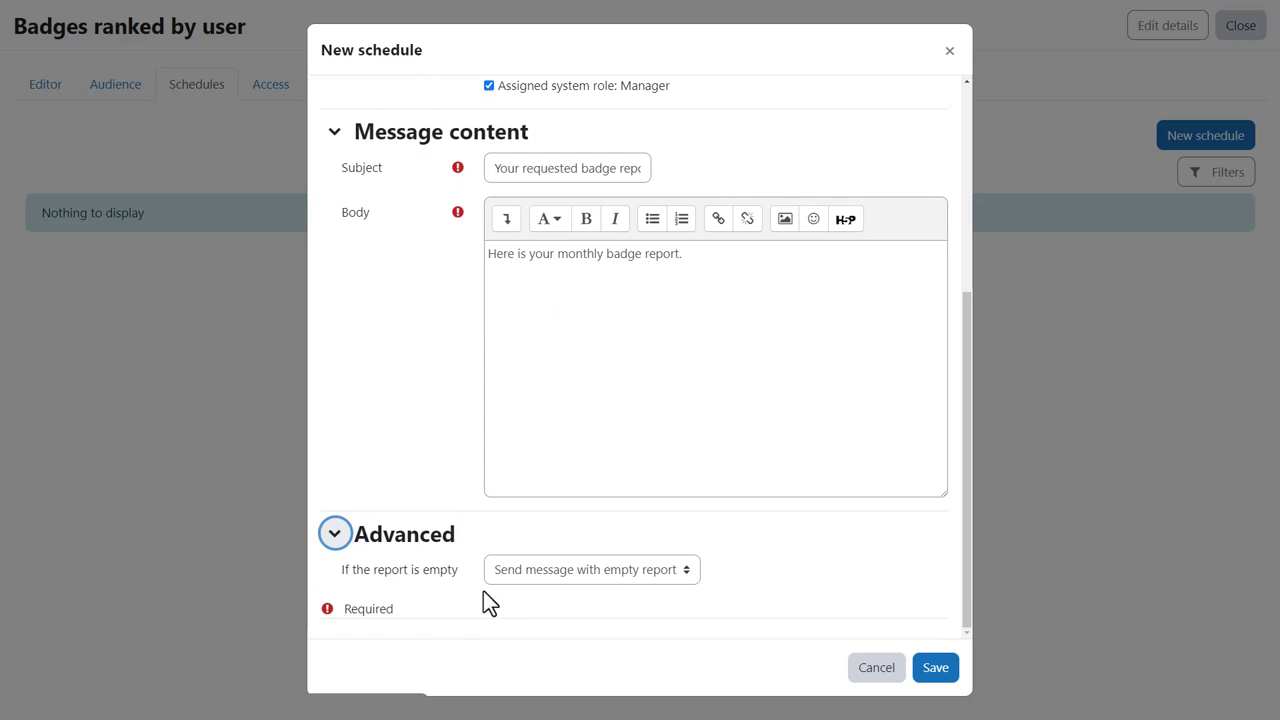
click(570, 578)
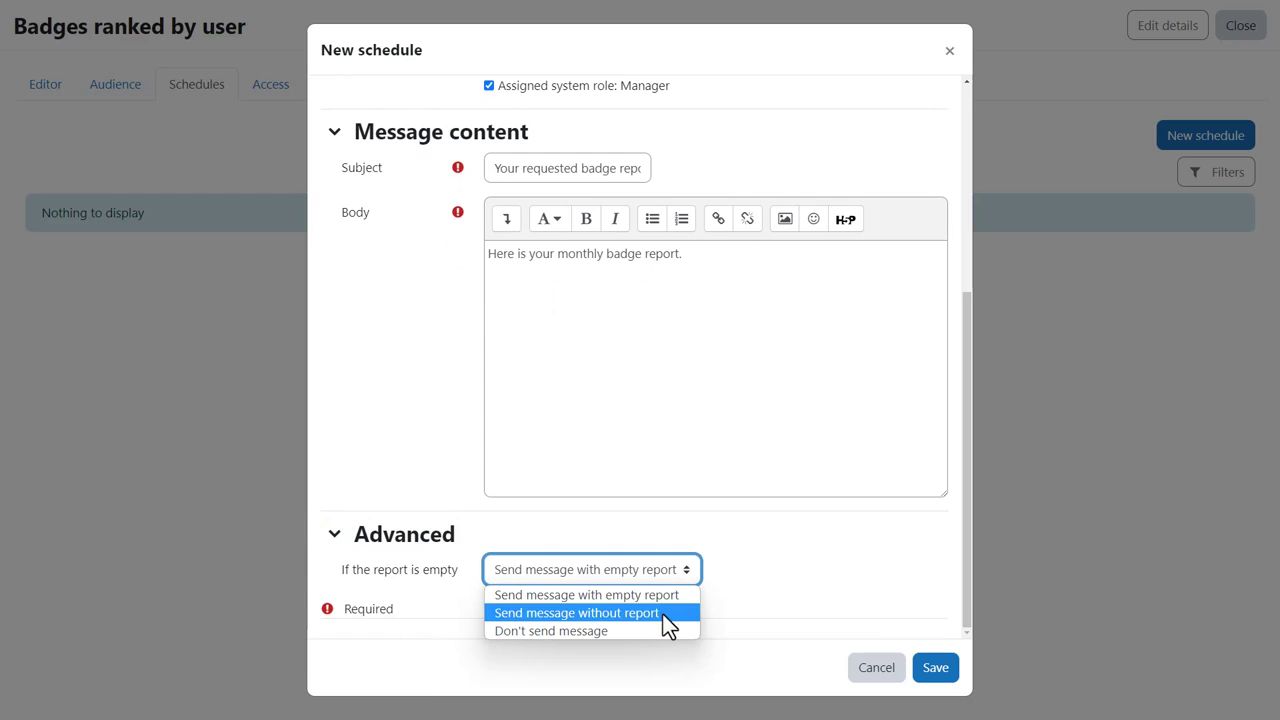
click(737, 582)
click(930, 672)
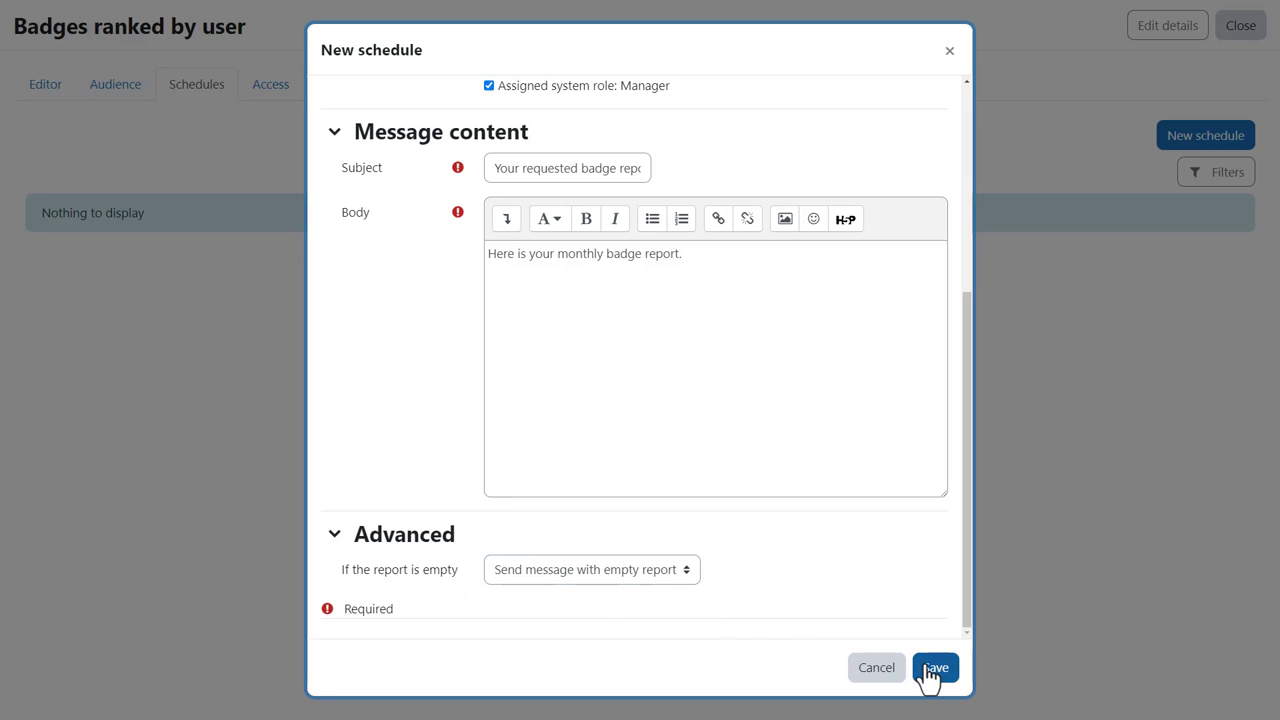